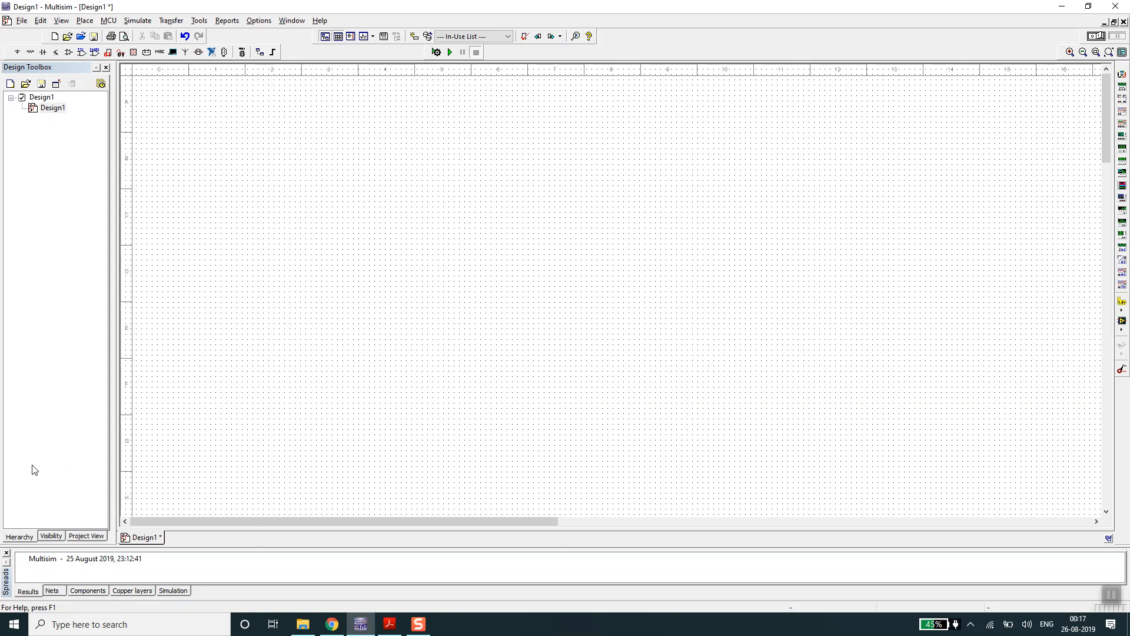
- Search Windows for the Multisim application without launching it
click(15, 624)
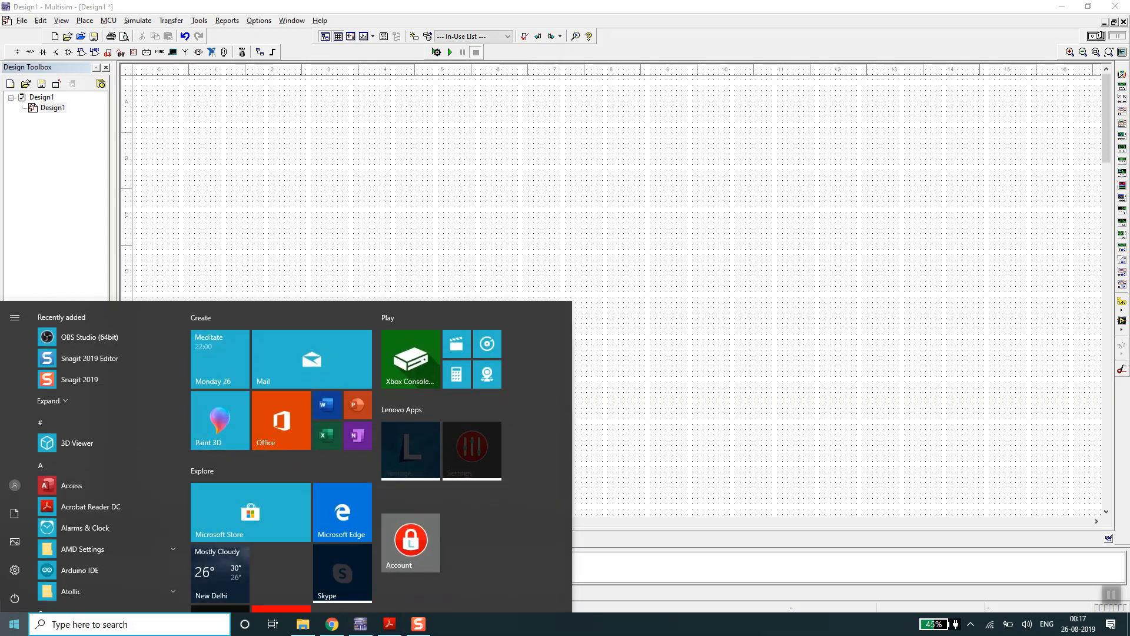
text(MULTI)
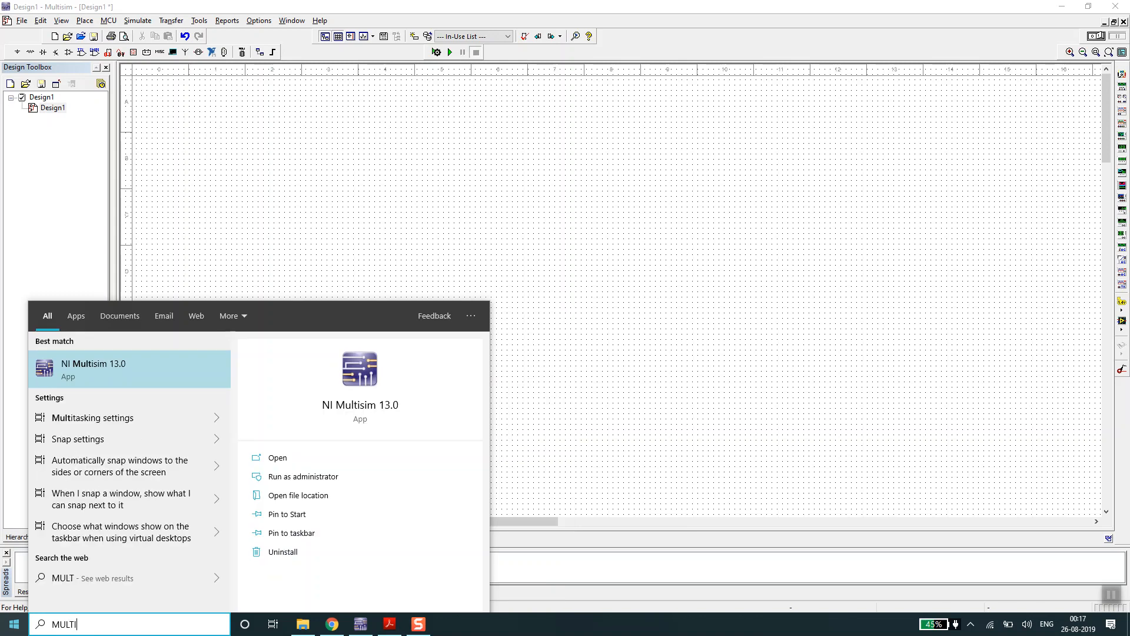
text(S)
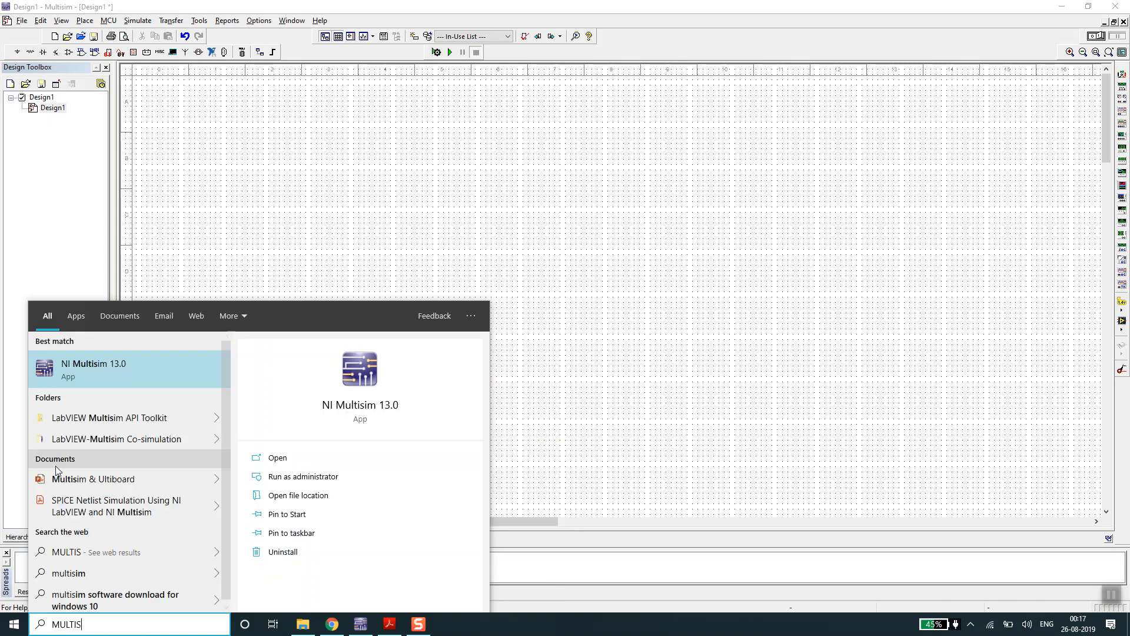
click(487, 127)
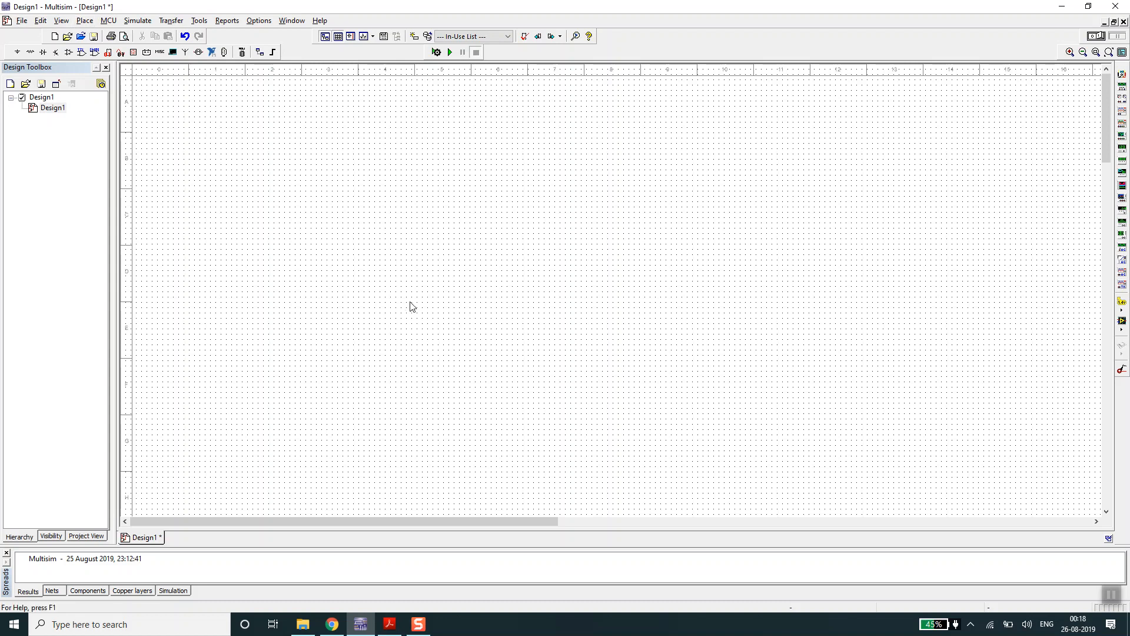
- Place a 1k resistor from the Basic group's RESISTOR family on the empty schematic and close the component browser
click(85, 26)
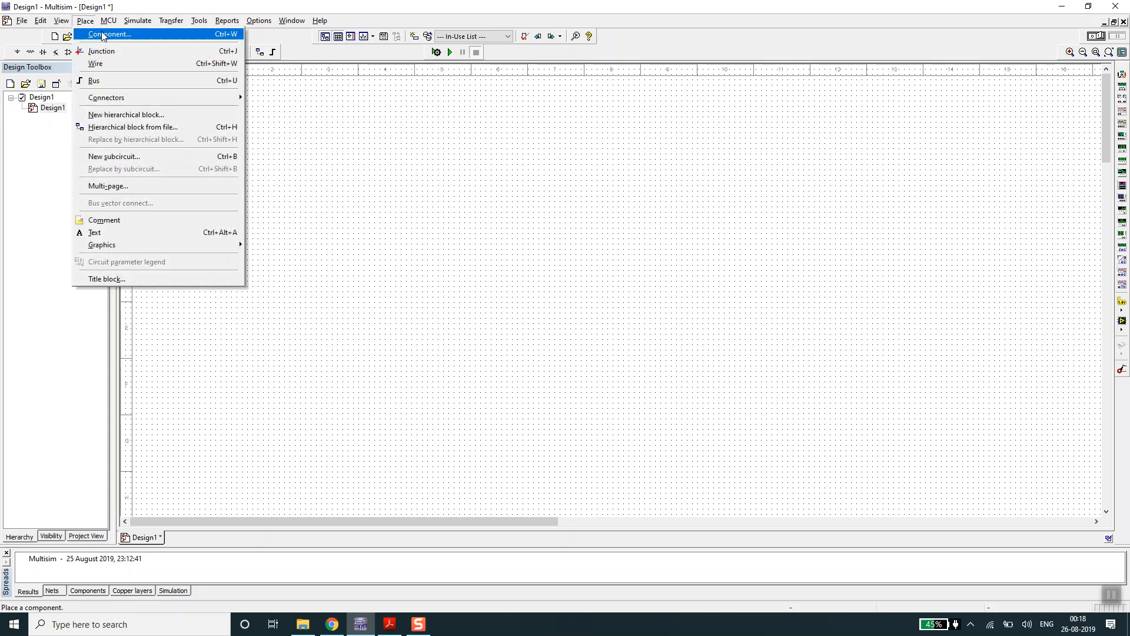
click(102, 34)
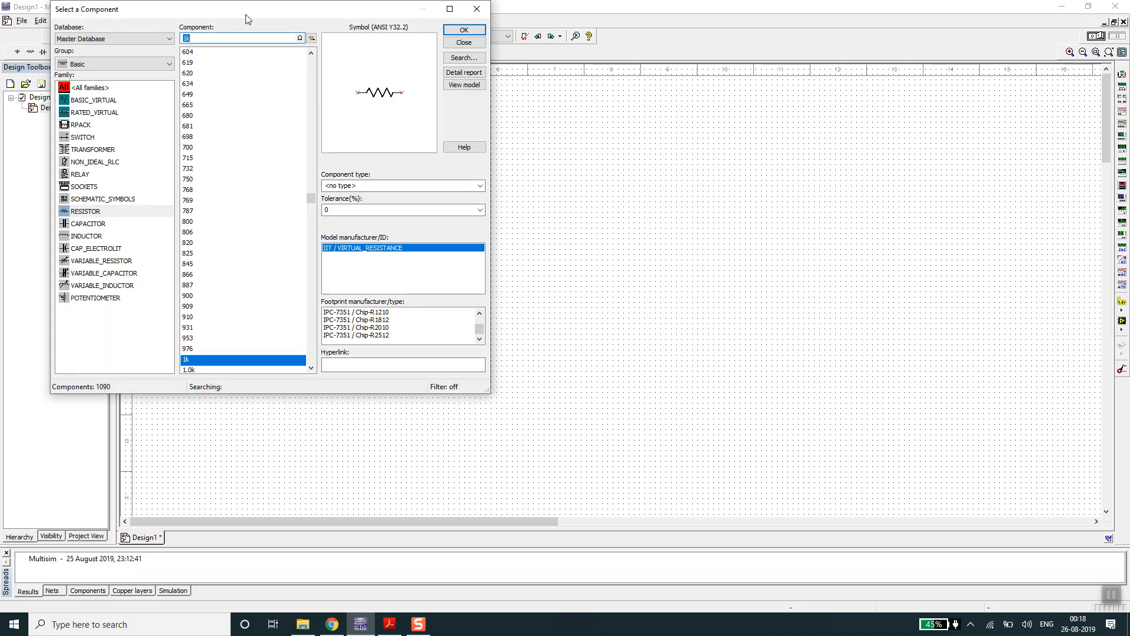
drag(247, 20, 486, 29)
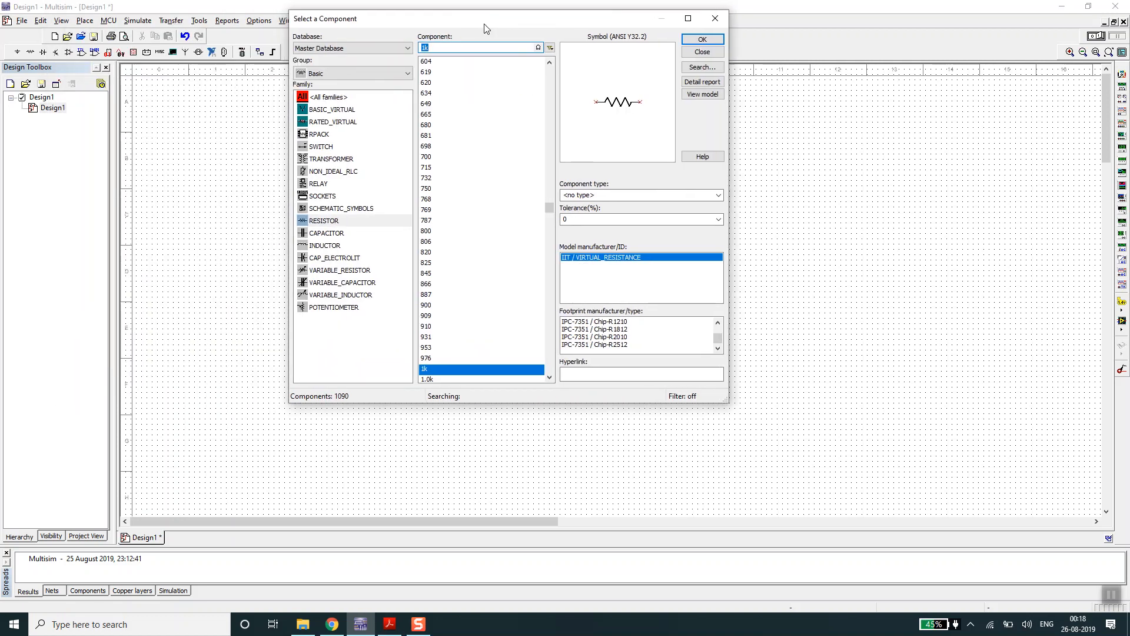
click(391, 74)
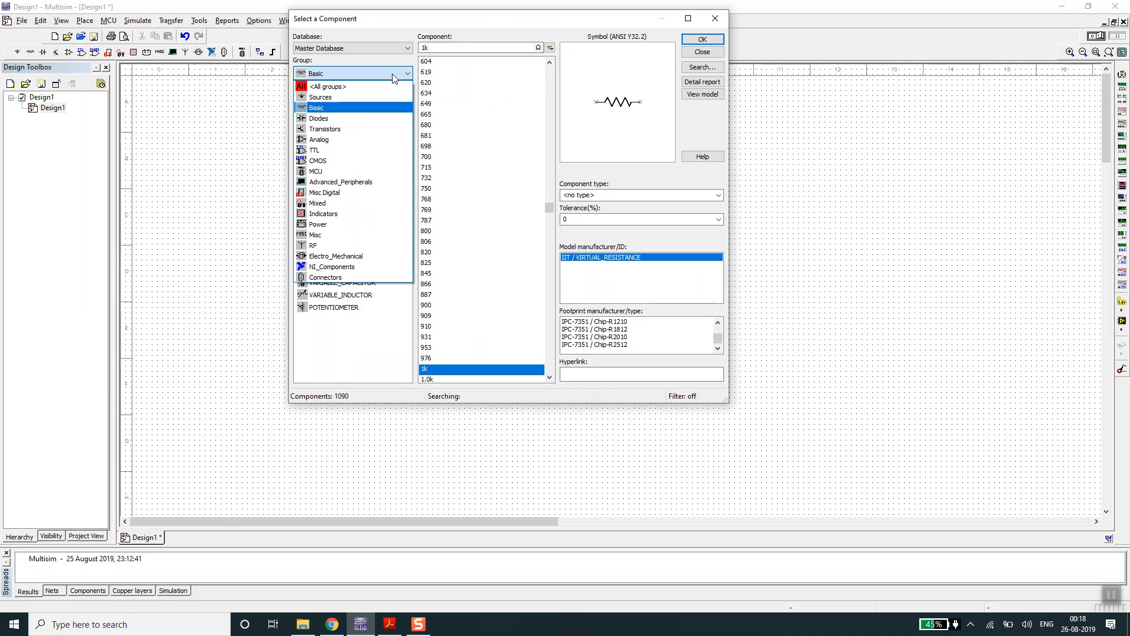
click(333, 111)
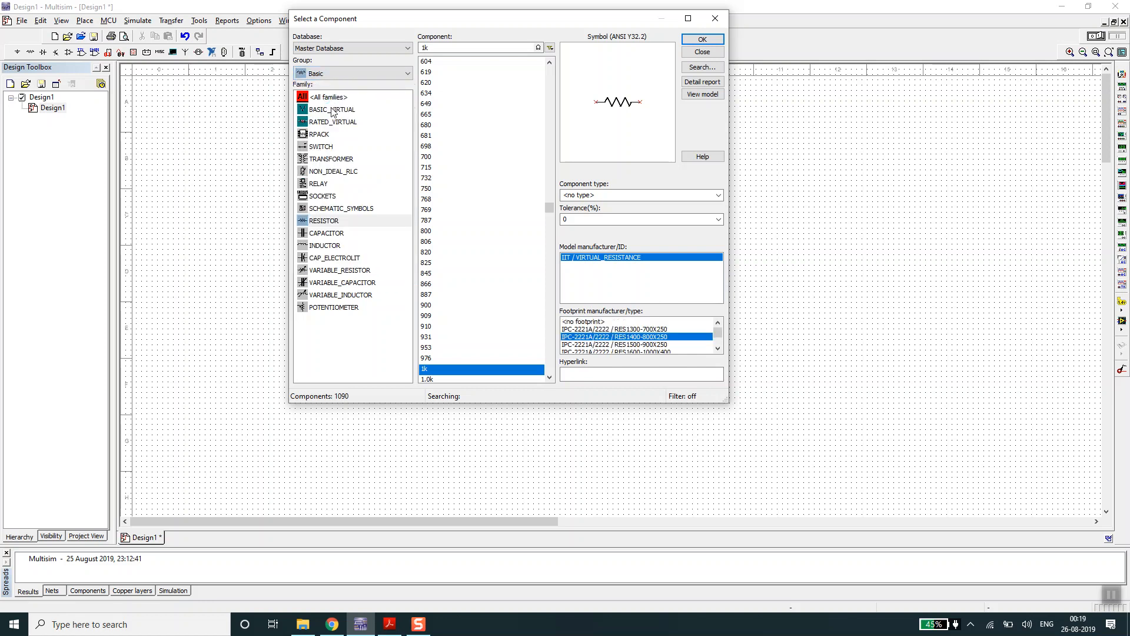
click(323, 222)
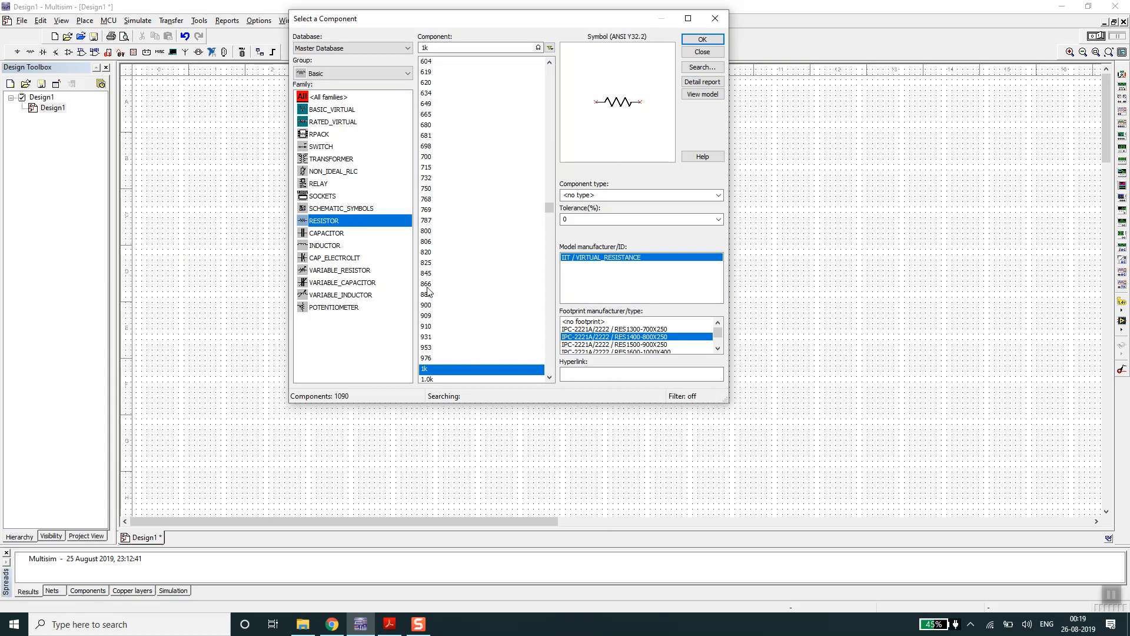
click(458, 371)
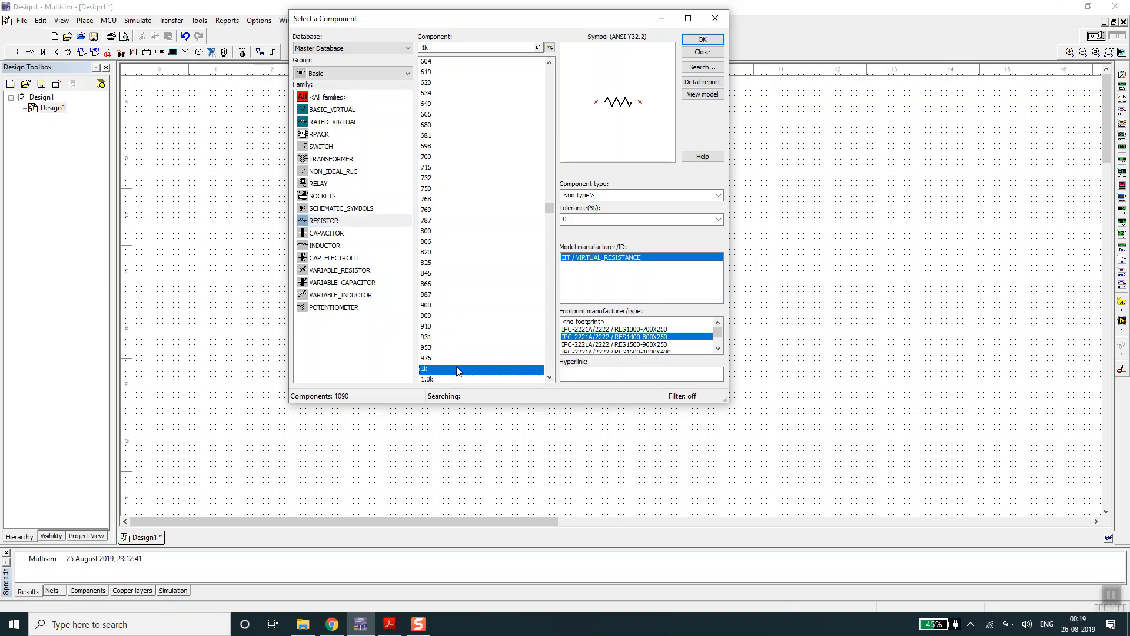
click(703, 39)
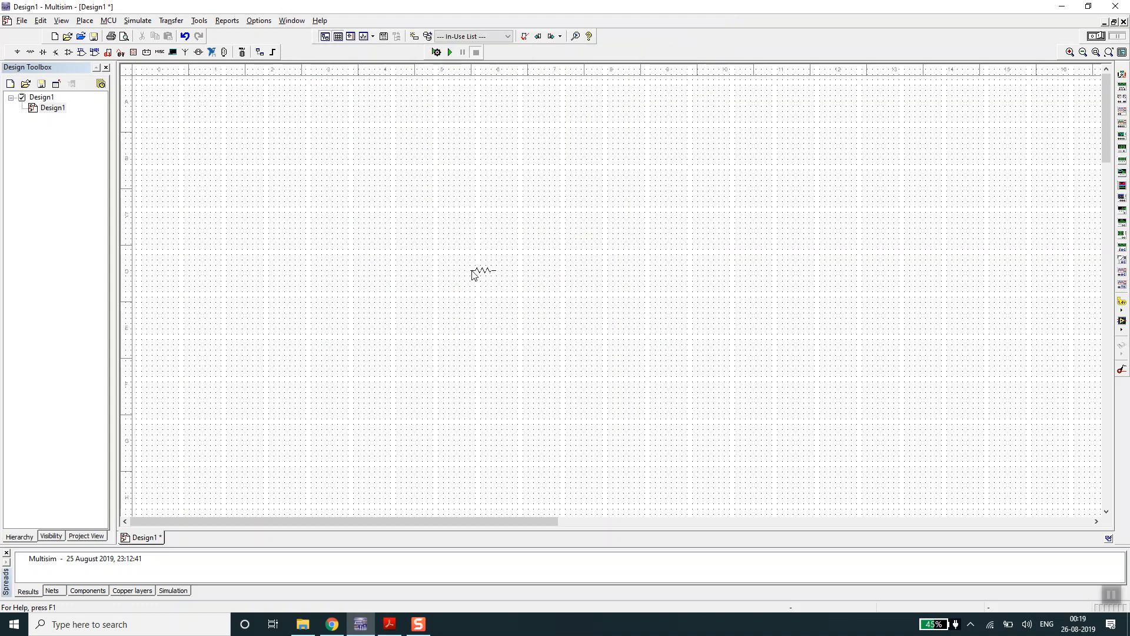
click(489, 255)
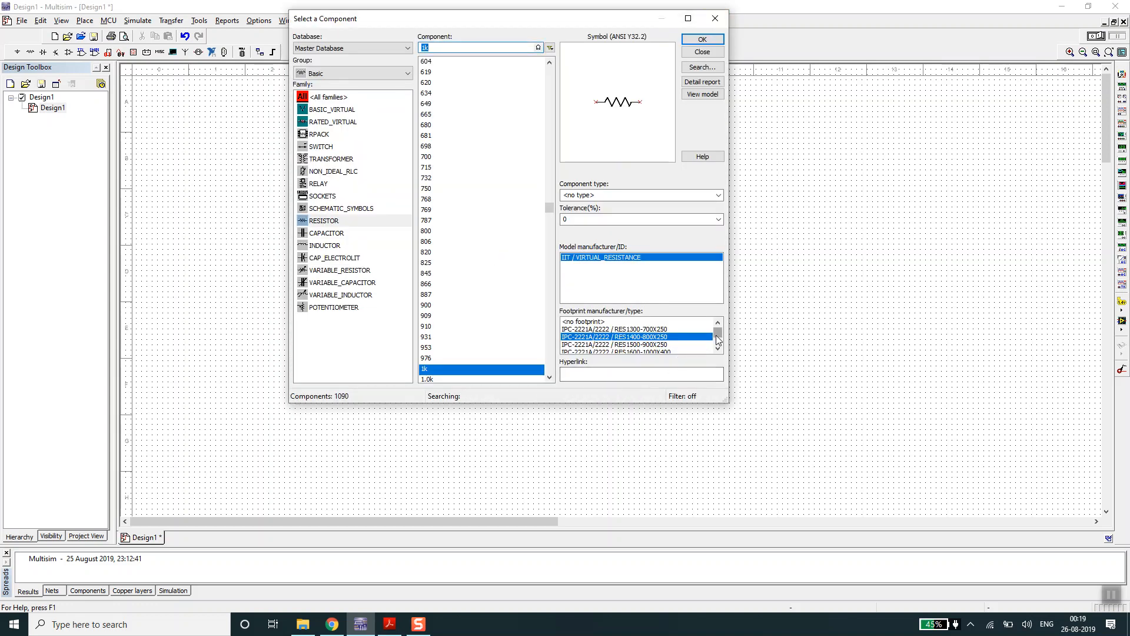
click(715, 18)
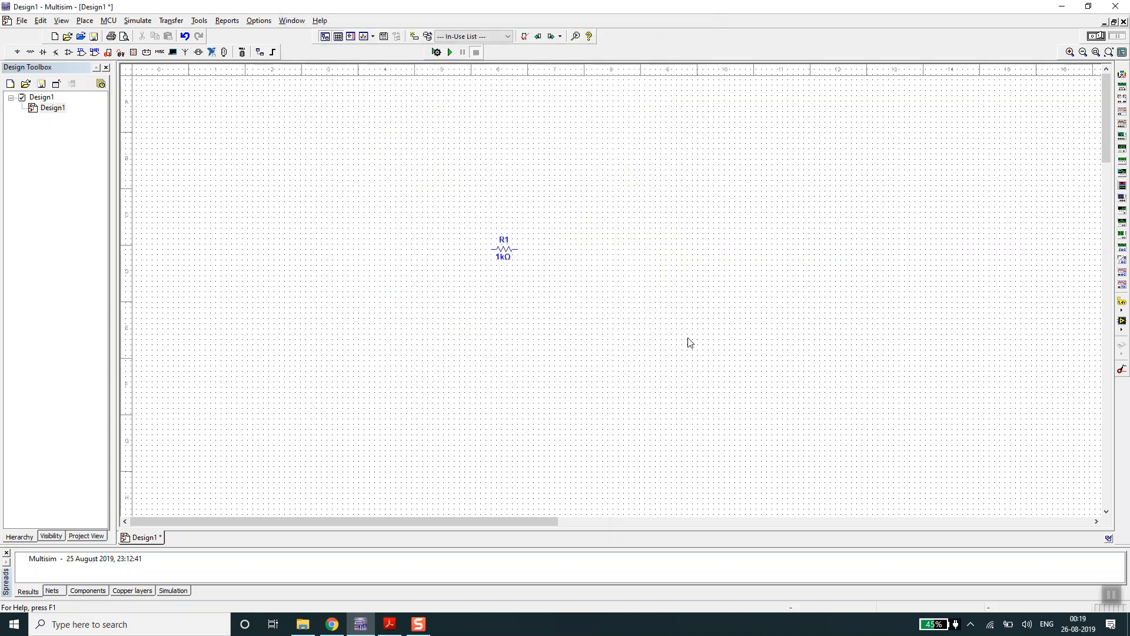
- Move resistor R1 further left on the schematic and deselect it
drag(502, 255, 413, 251)
click(459, 282)
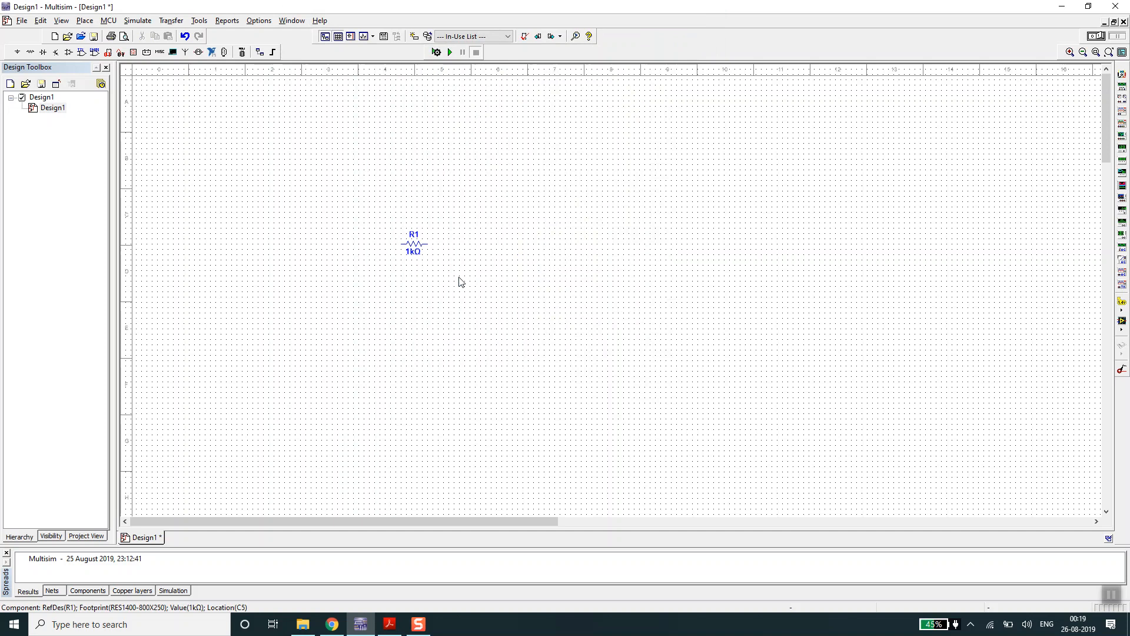
click(415, 243)
click(449, 240)
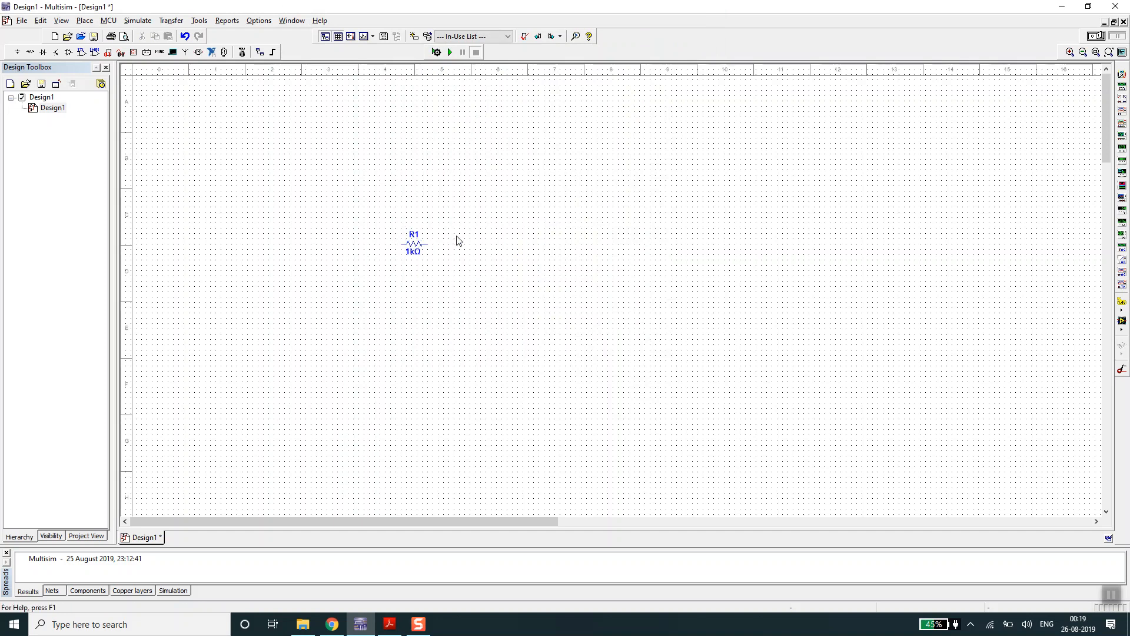
- Place a 1µ capacitor from the Basic group's CAPACITOR family to the right of R1, level with it, and close the component browser
click(85, 21)
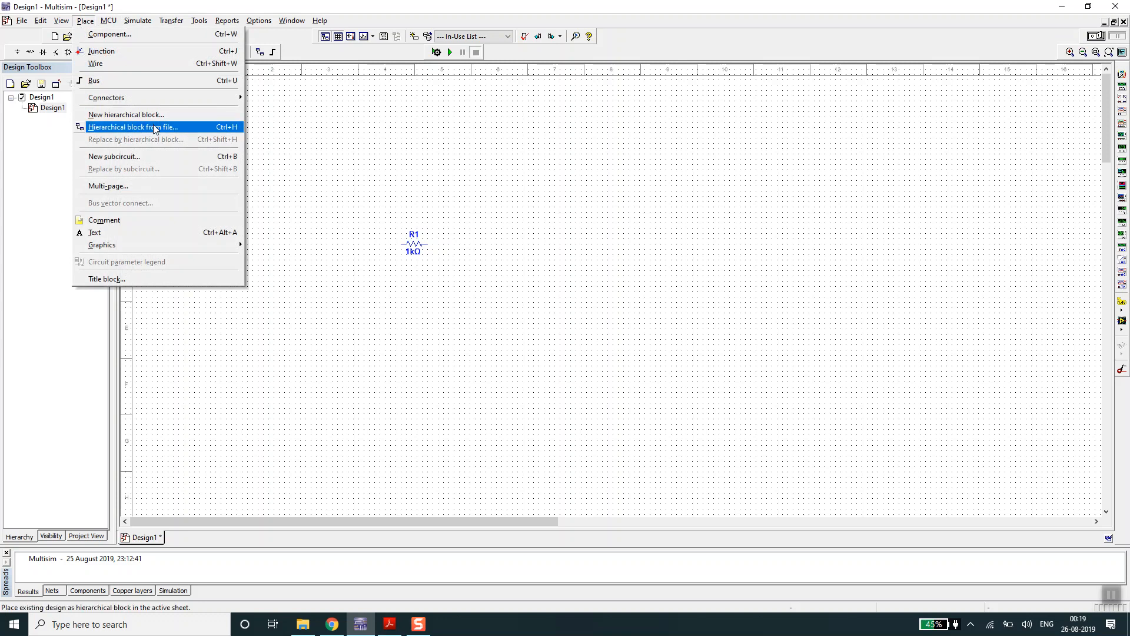
click(117, 34)
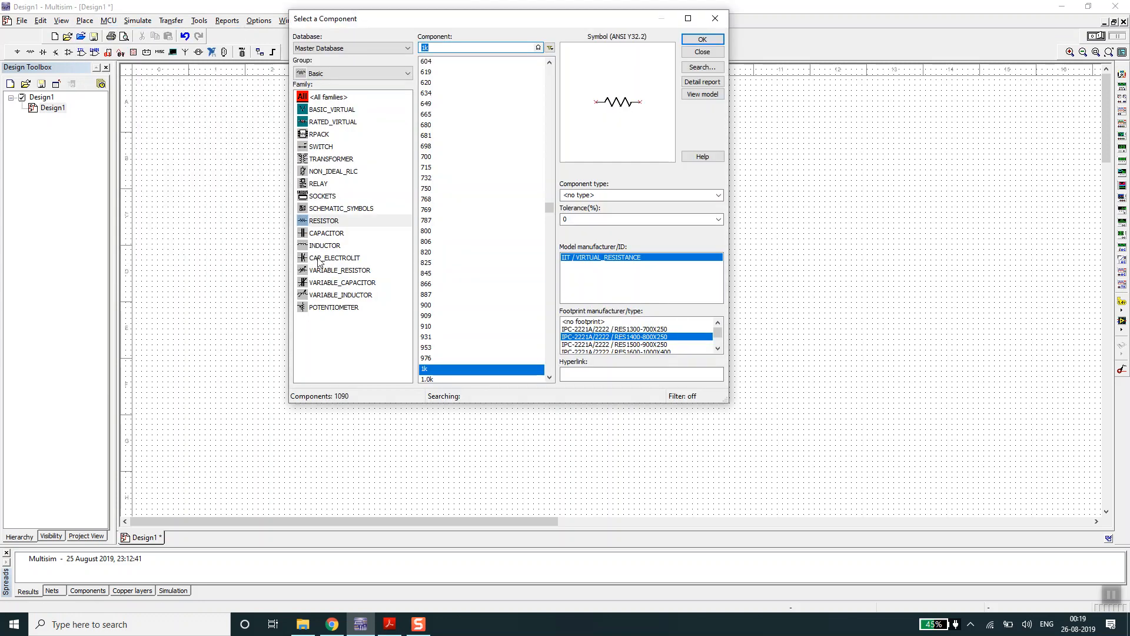
click(337, 235)
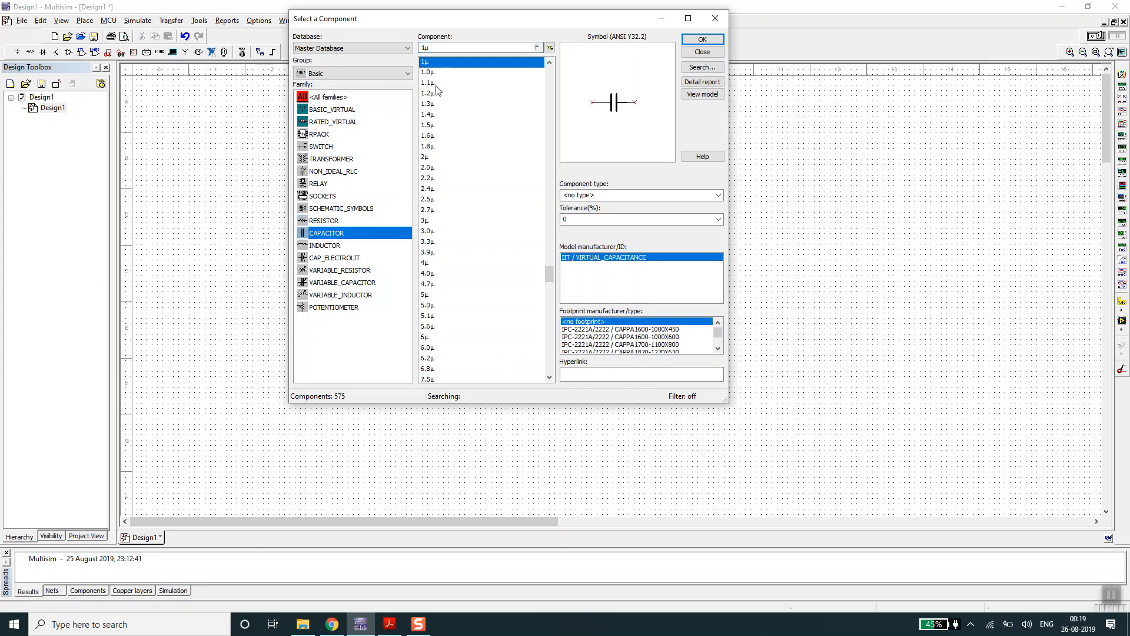
click(702, 39)
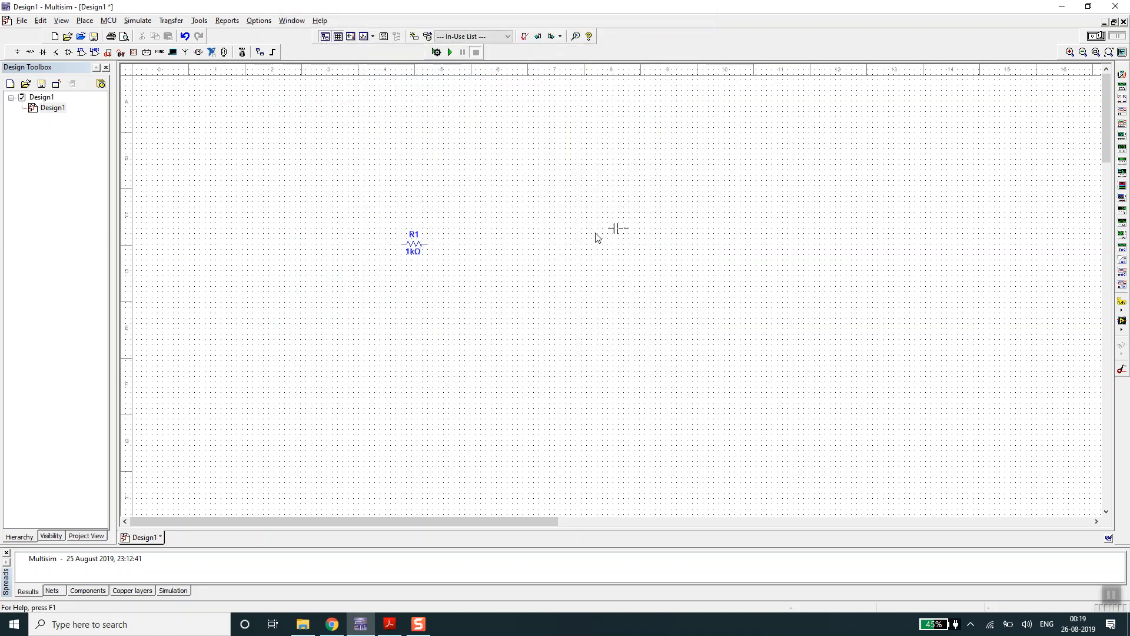
click(528, 246)
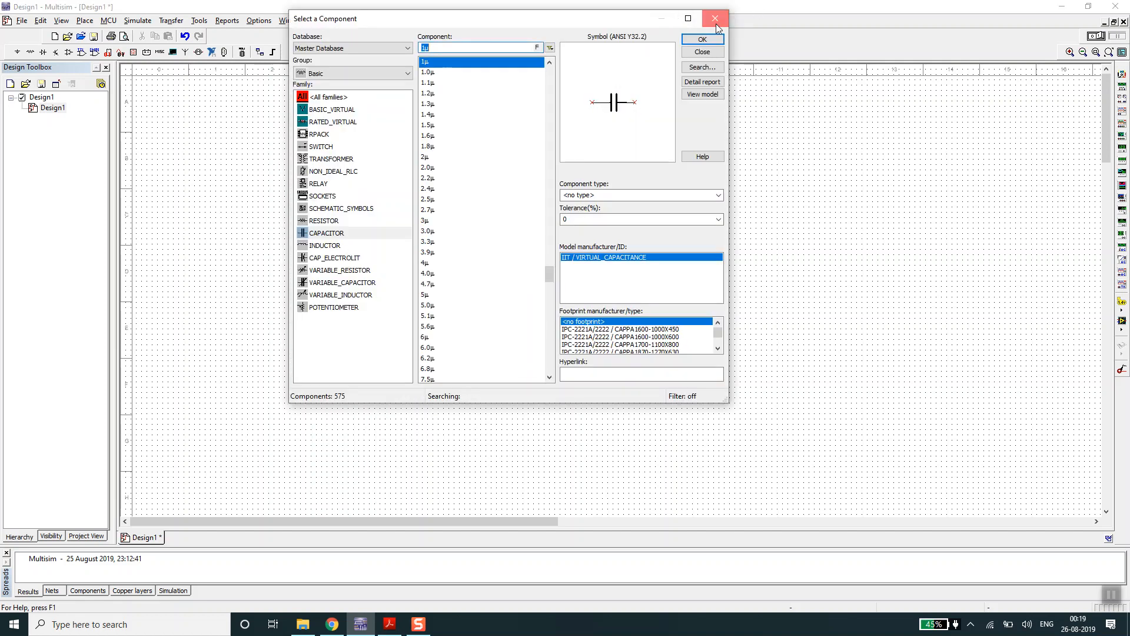
click(715, 21)
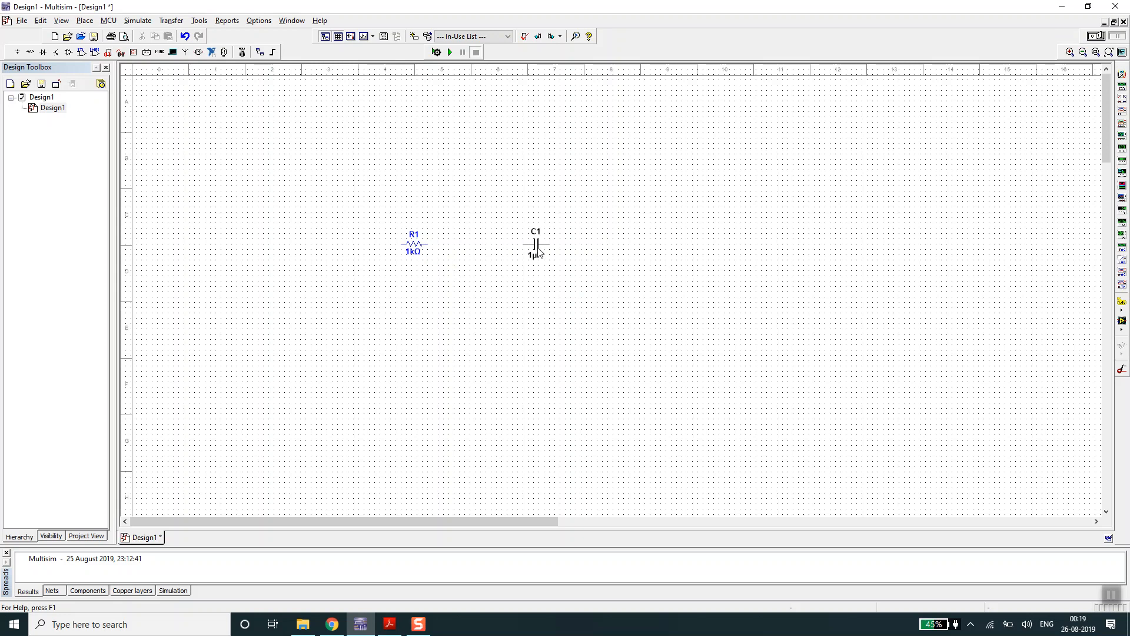
- Open the properties of resistor R1 to examine its value and footprint settings, keeping the dialog clear of the components
double_click(414, 249)
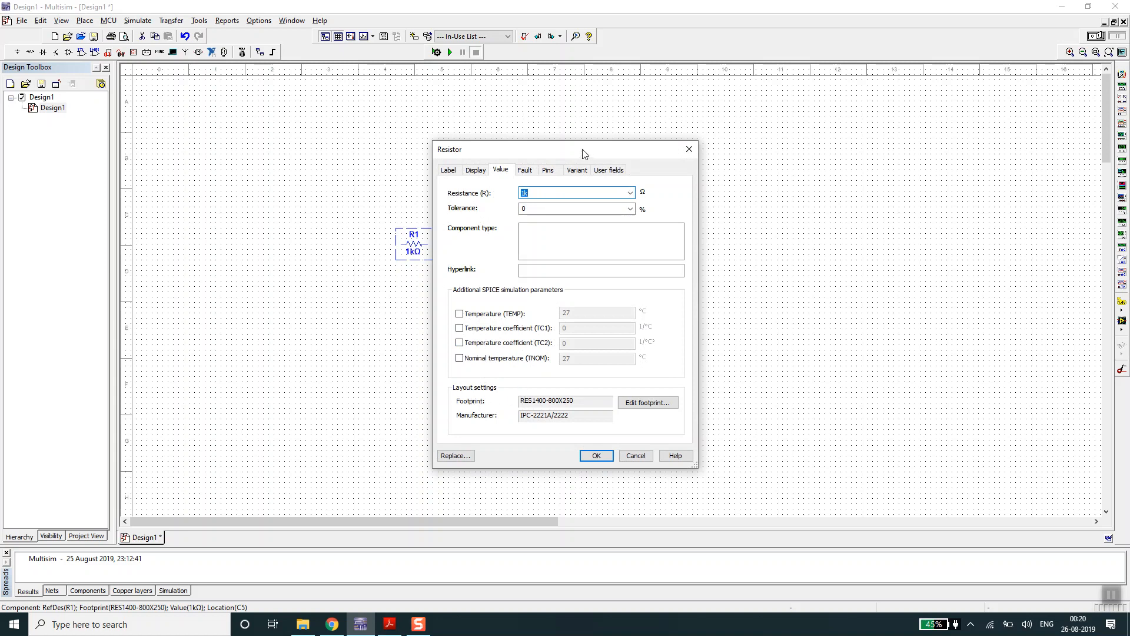
drag(580, 156, 651, 96)
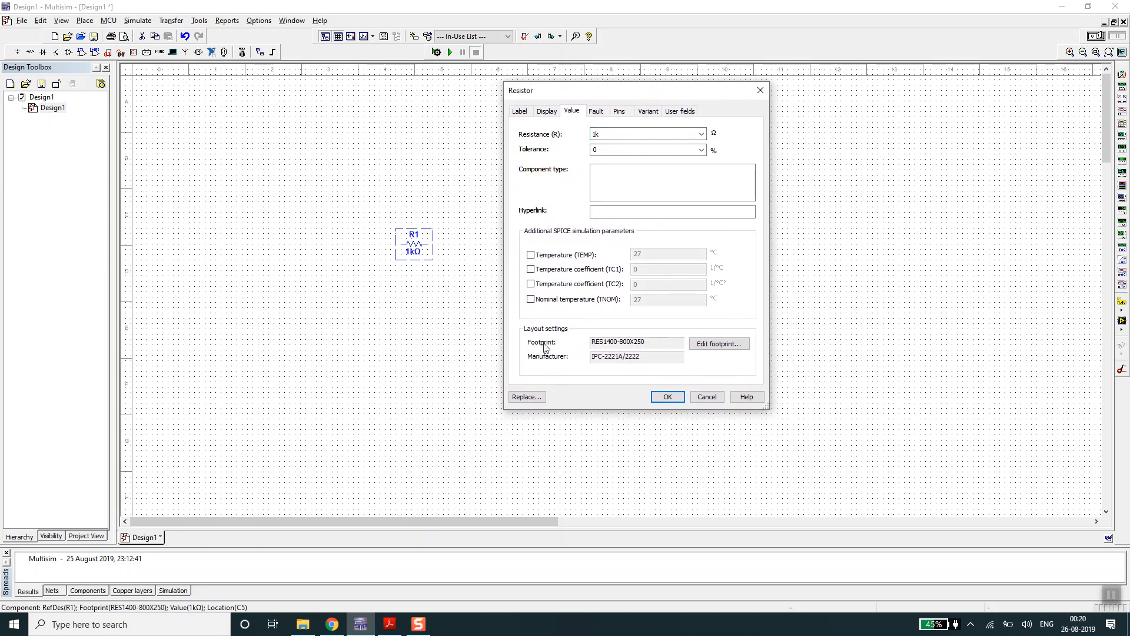
click(759, 90)
click(517, 324)
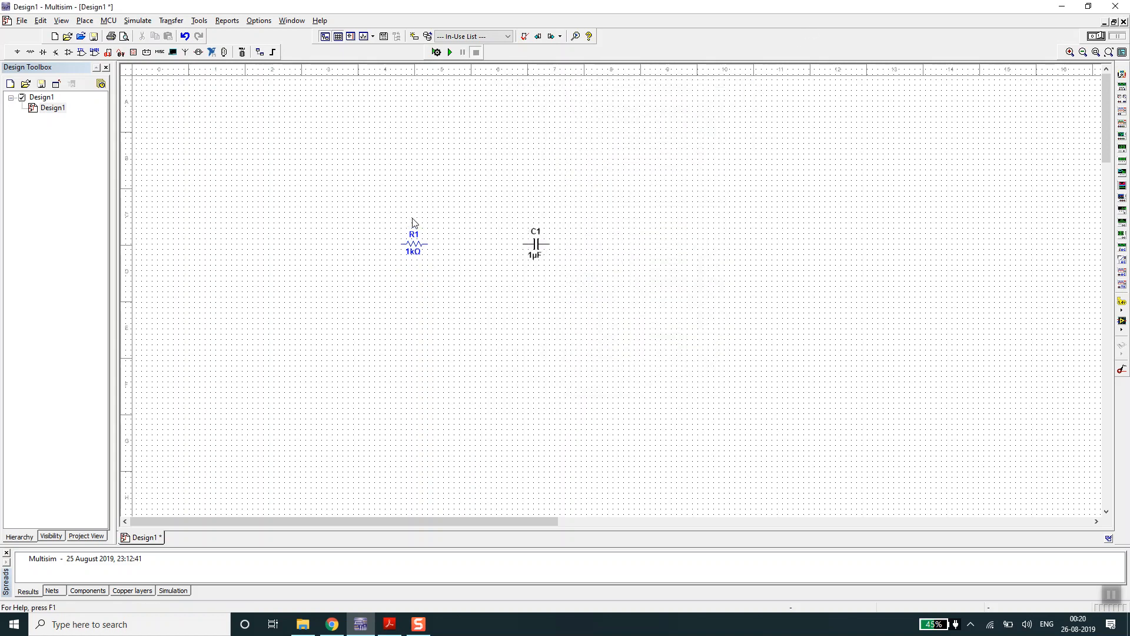
double_click(416, 250)
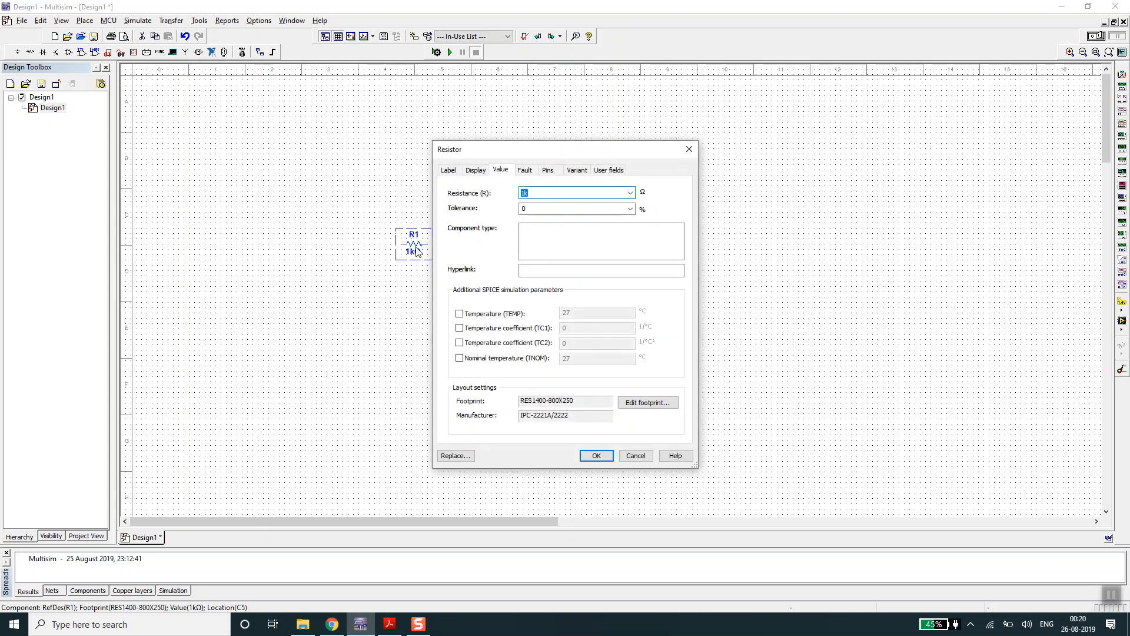
drag(593, 154, 728, 87)
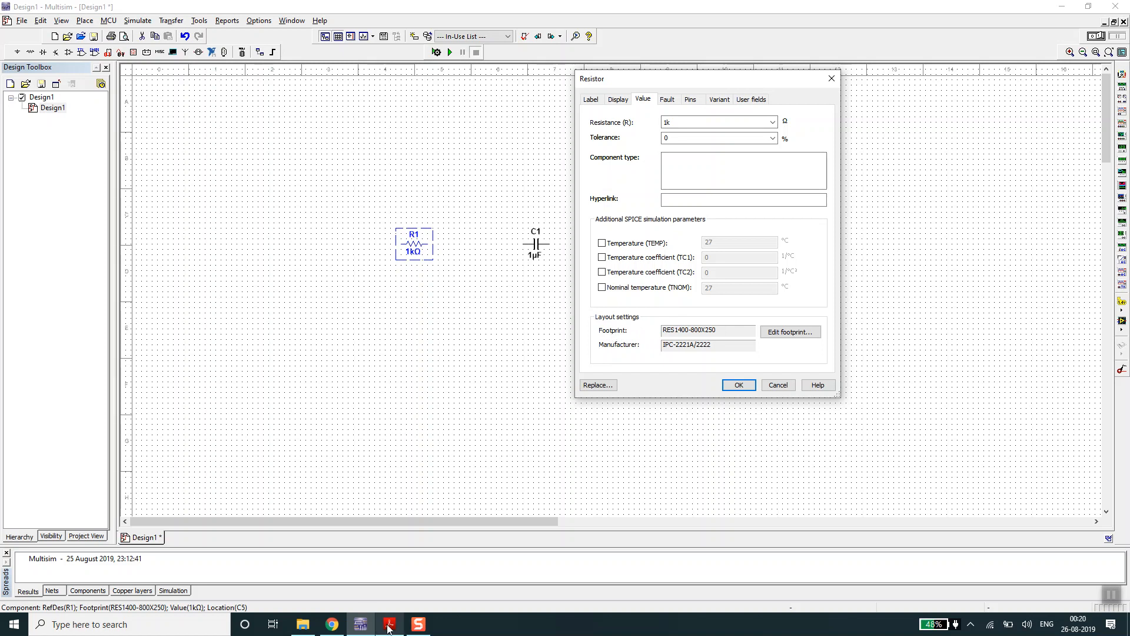
- Switch to lm555.pdf in Adobe Acrobat Reader and examine the packages in the Device Information table
mouse_move(389, 629)
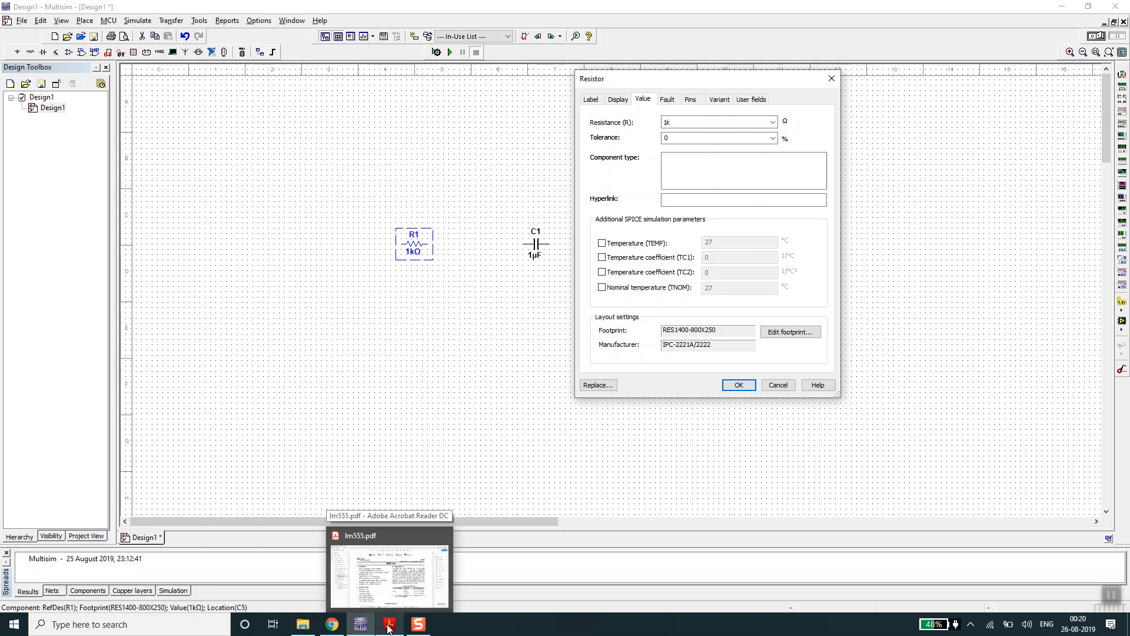
click(388, 627)
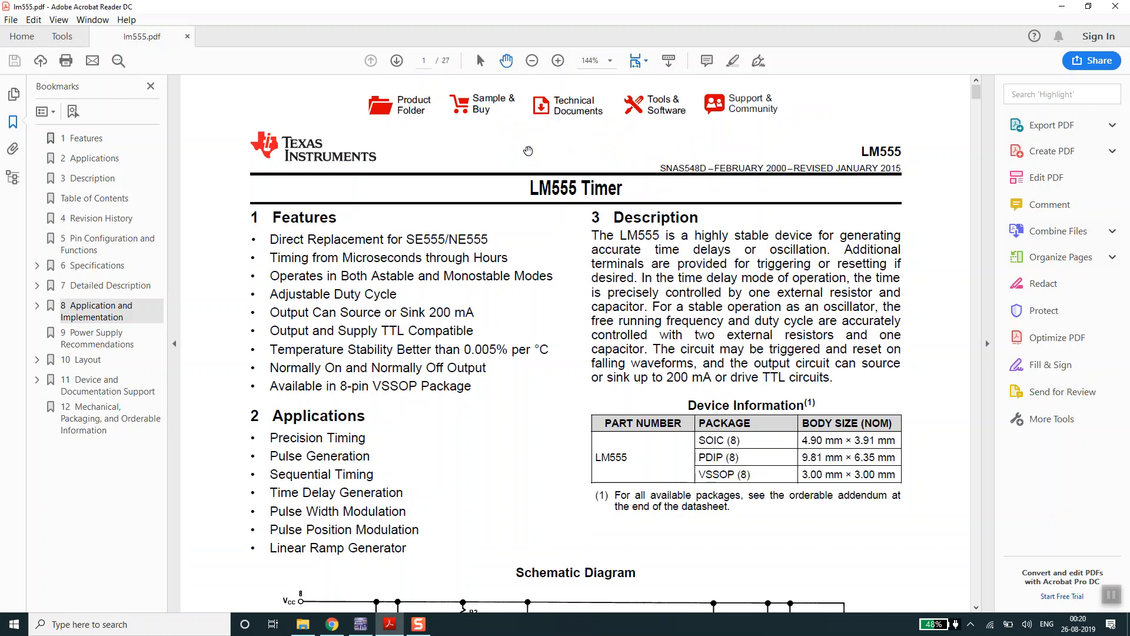
scroll(528, 151, down, 5)
scroll(528, 152, down, 15)
scroll(528, 151, up, 20)
scroll(528, 152, up, 2)
triple_click(612, 458)
click(636, 521)
- Switch to Chrome and compare the Google image results for the SOIC 8 and PDIP 8 packages
click(334, 624)
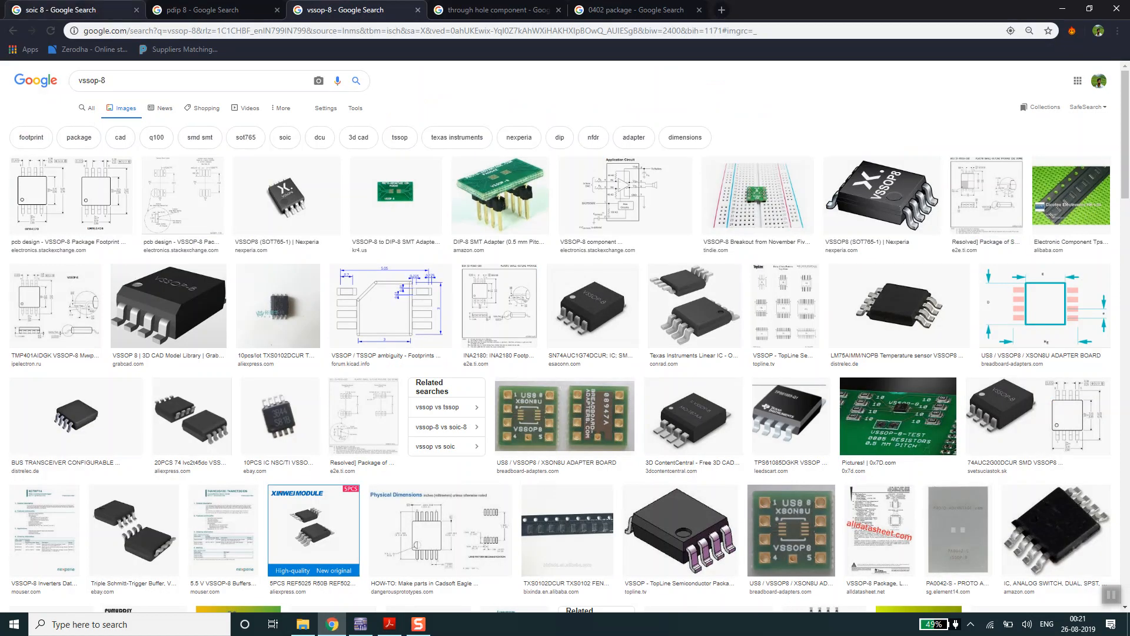
click(112, 10)
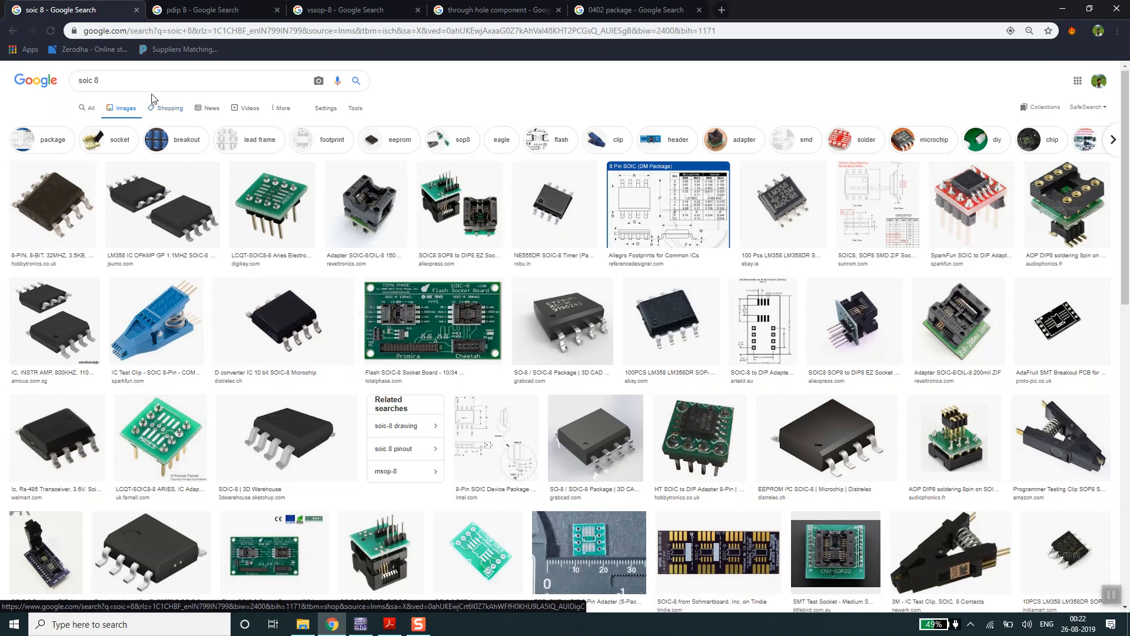
click(478, 73)
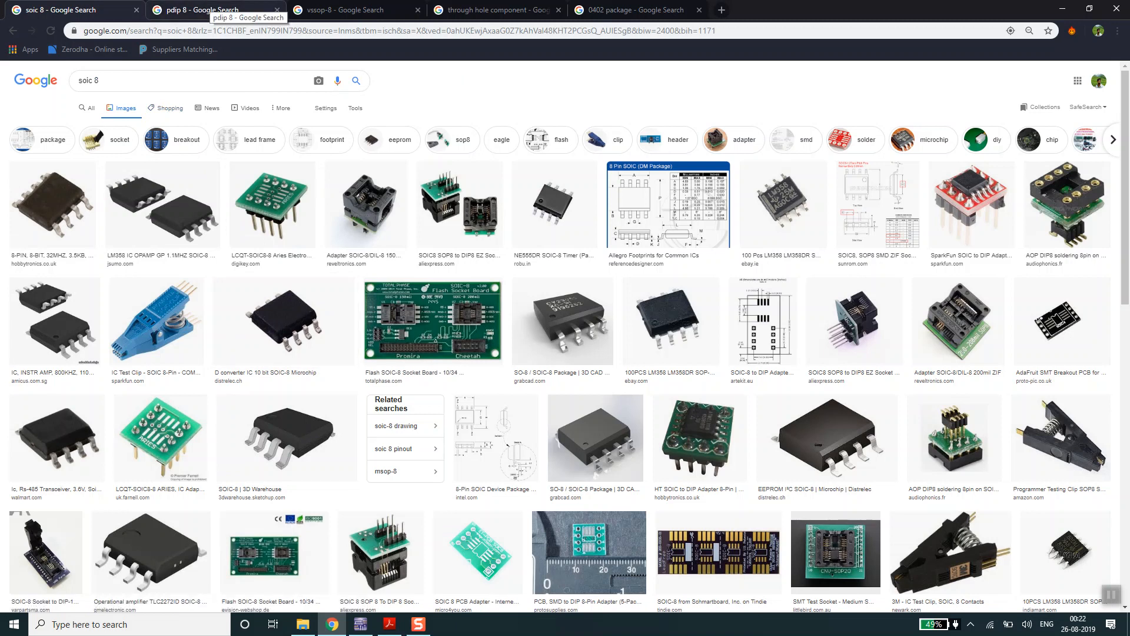
click(200, 10)
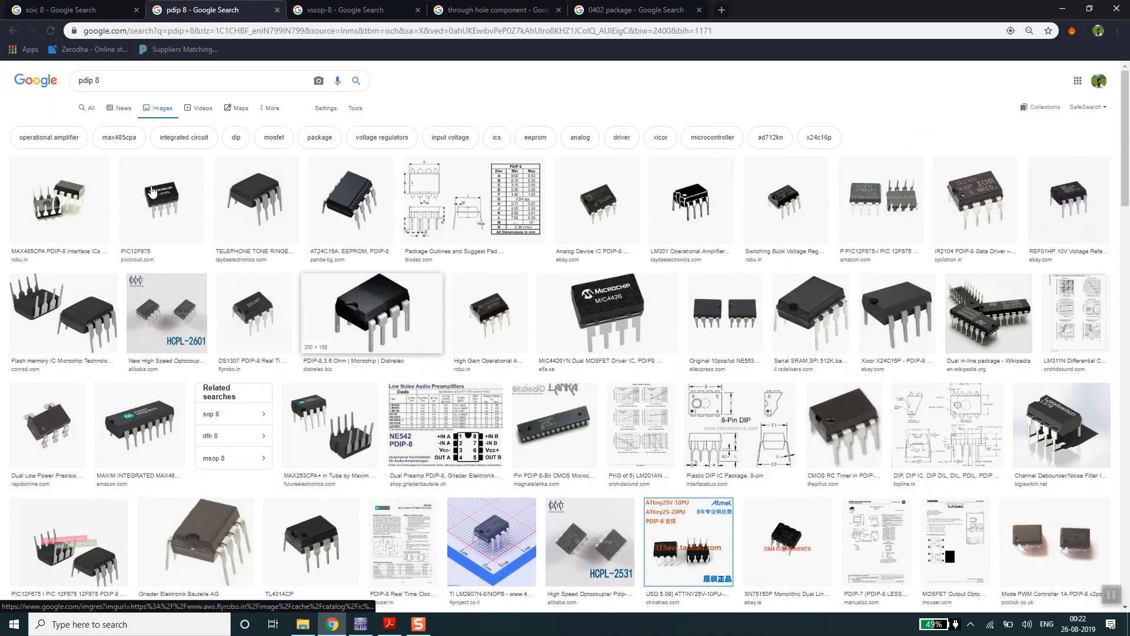
click(70, 10)
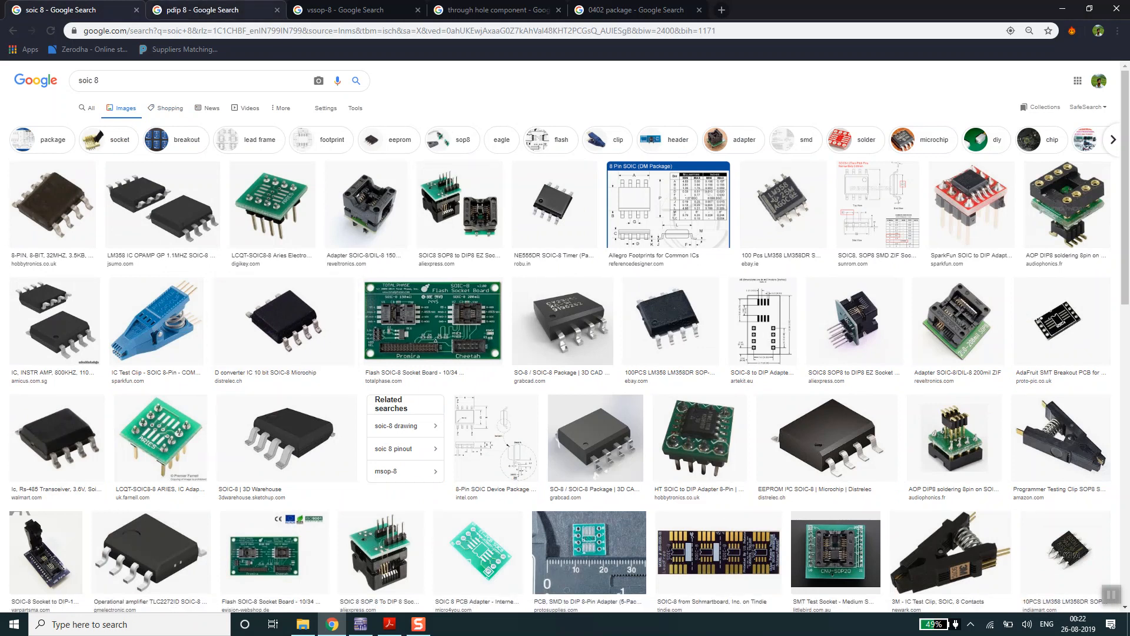
click(203, 10)
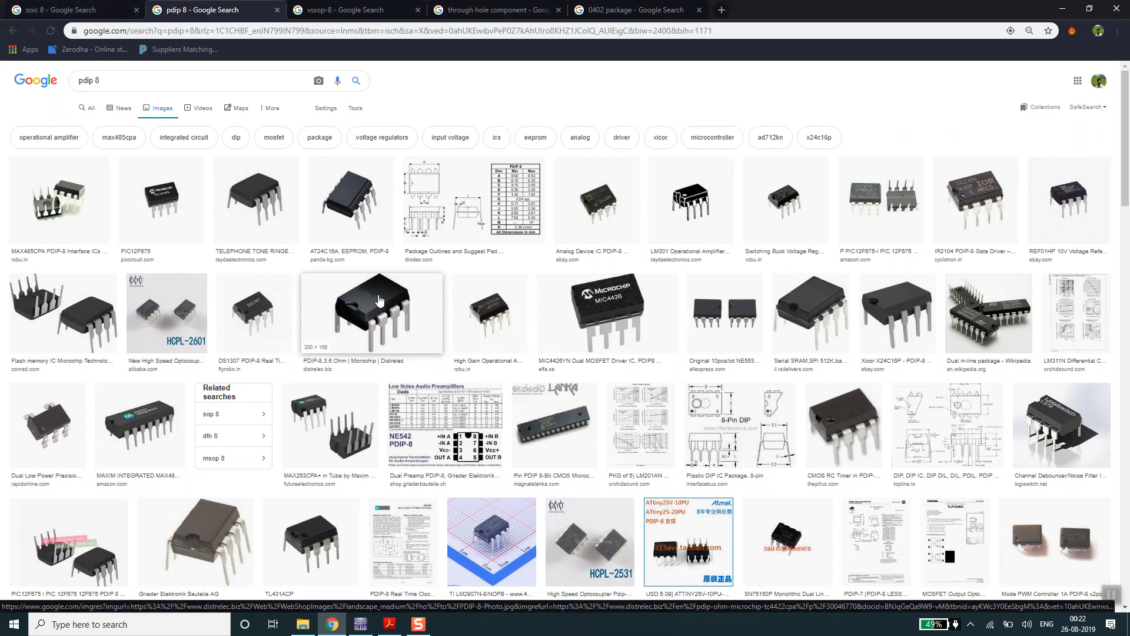
key(ctrl+shift+Tab)
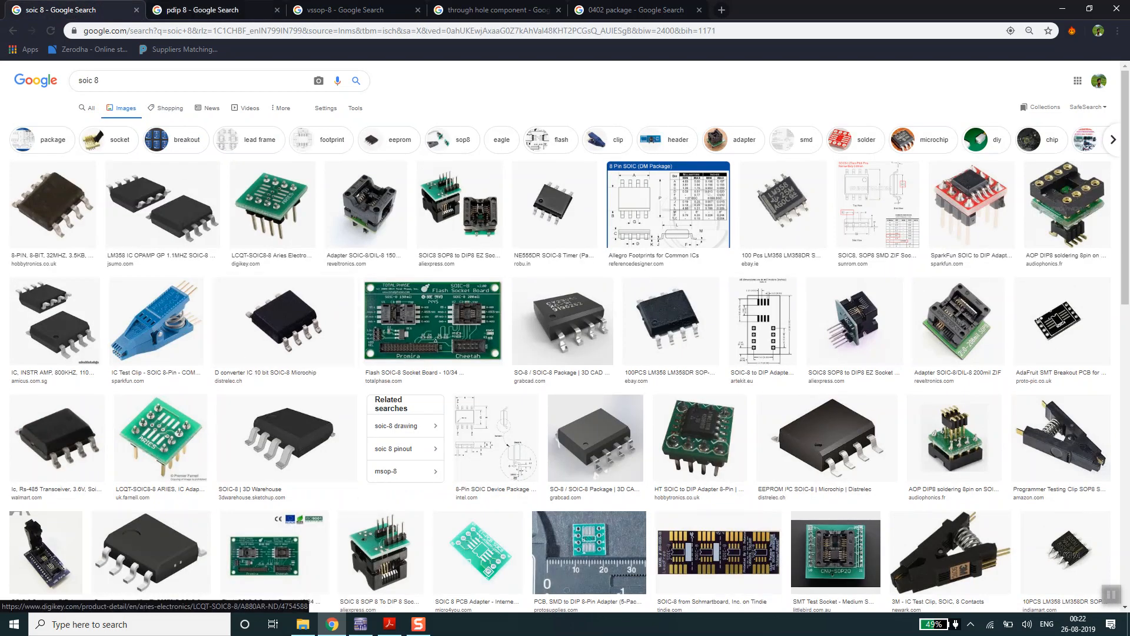
- Compare the Google image results for the PDIP 8, VSSOP-8 and SOIC 8 packages
click(200, 10)
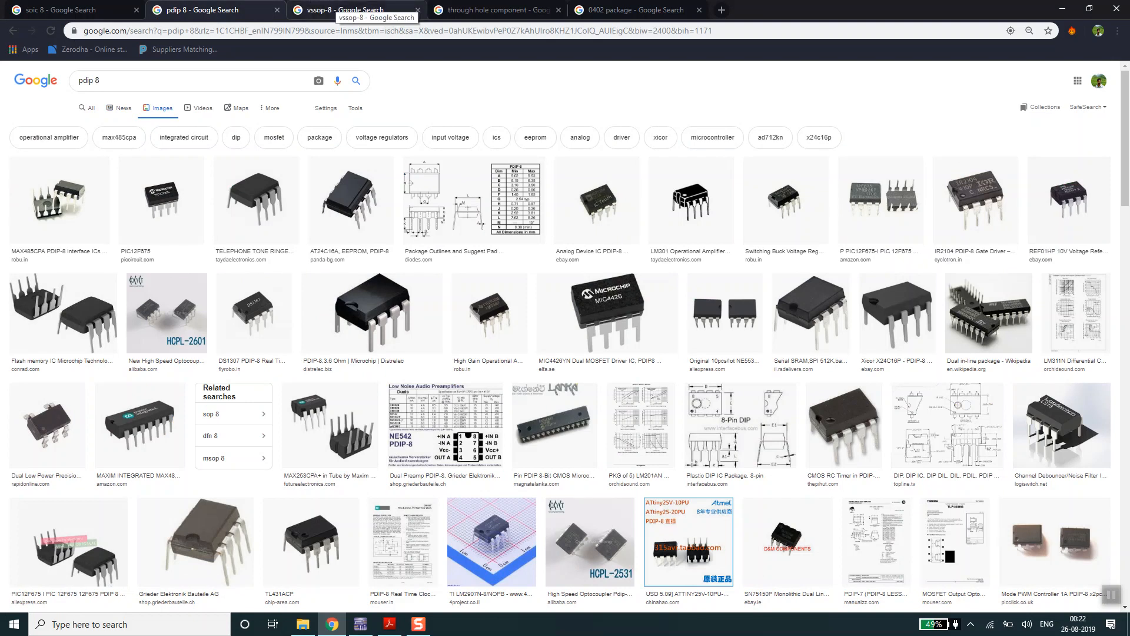
click(353, 10)
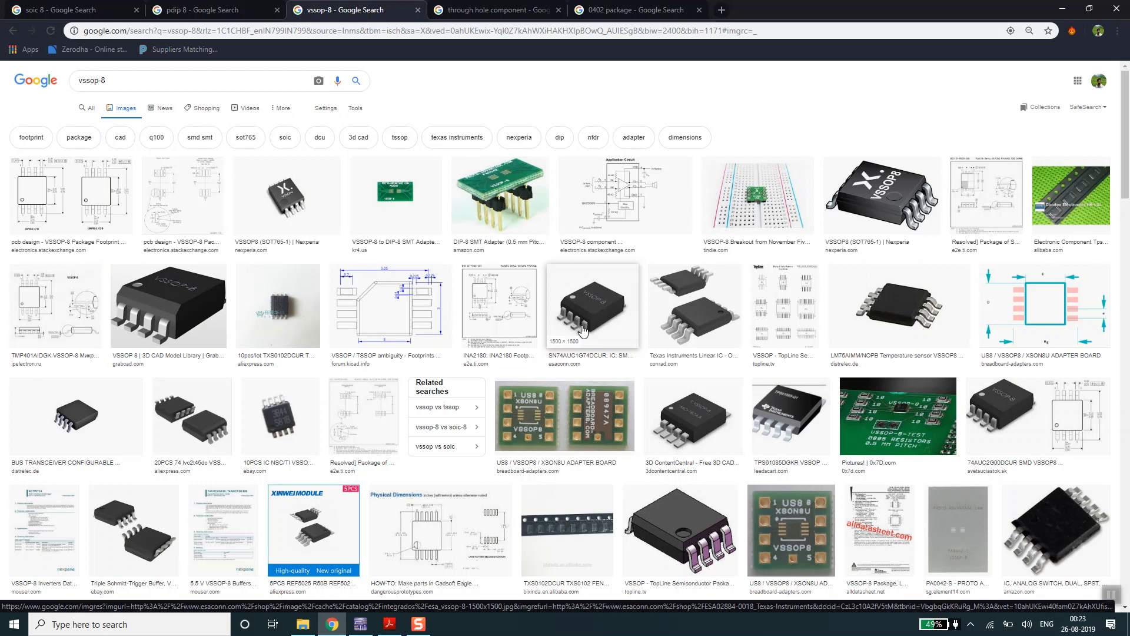
key(ctrl+1)
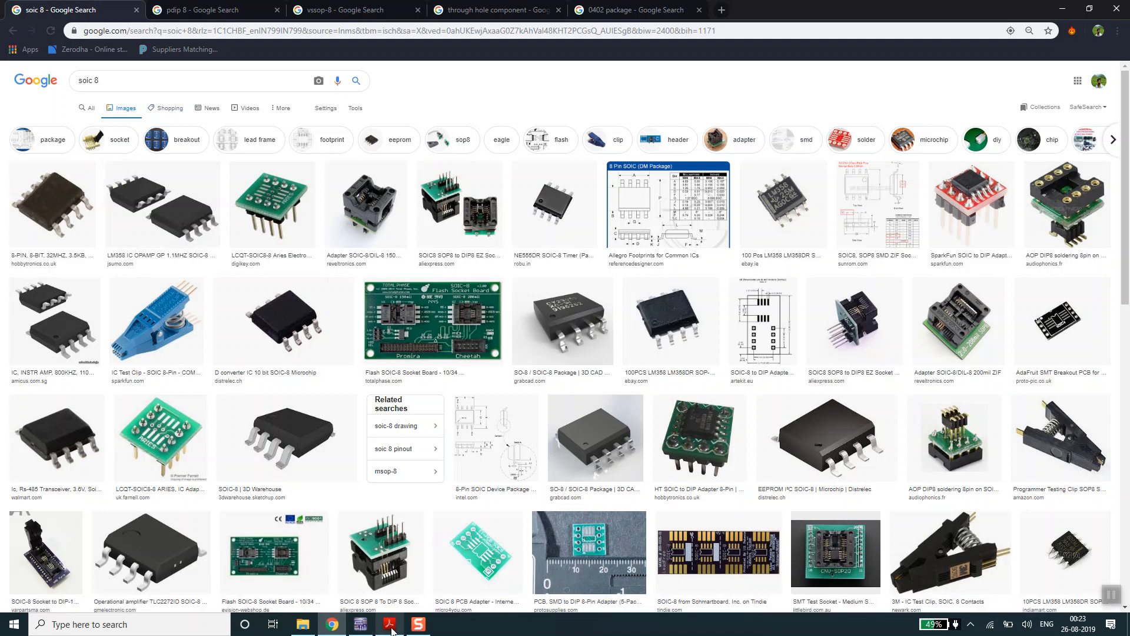
mouse_move(392, 630)
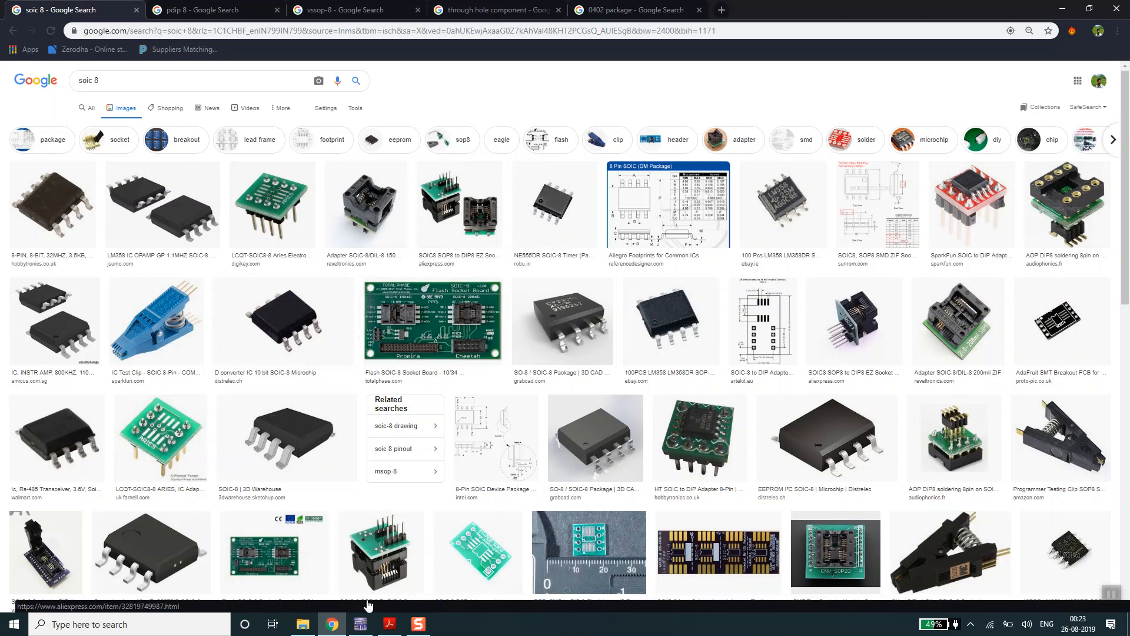
- Switch to Multisim and open the database footprint selection for resistor R1
click(360, 624)
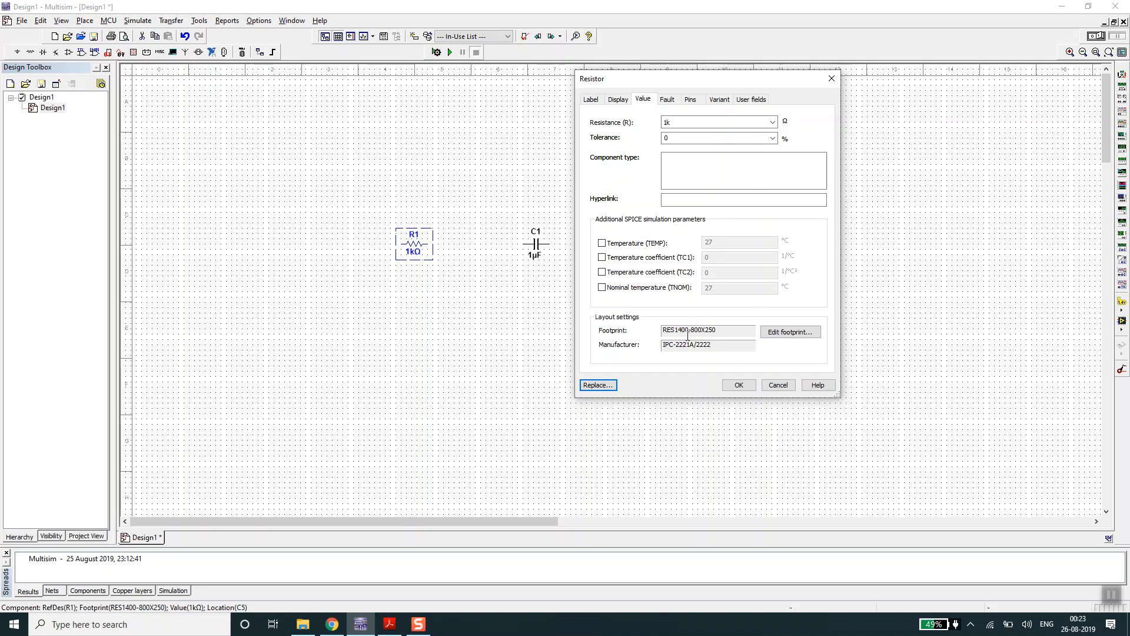
click(784, 333)
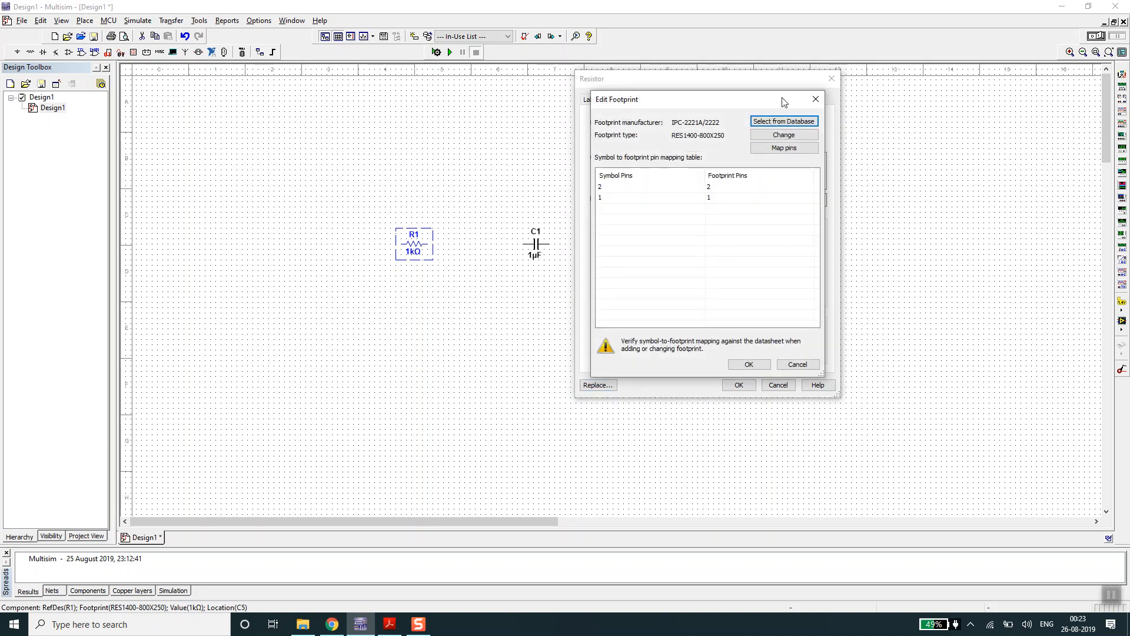
click(774, 122)
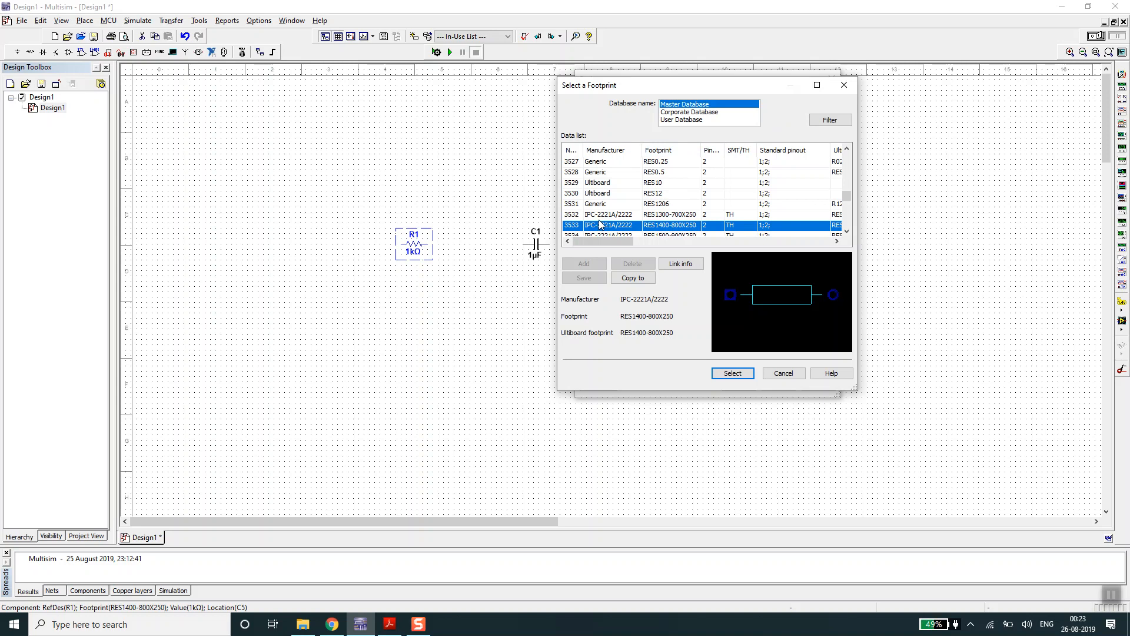
- Preview the RES1300-700X250, RES1206, RES1400-800X250 and RES1500-900X250 footprints to compare surface-mount and through-hole shapes
click(669, 216)
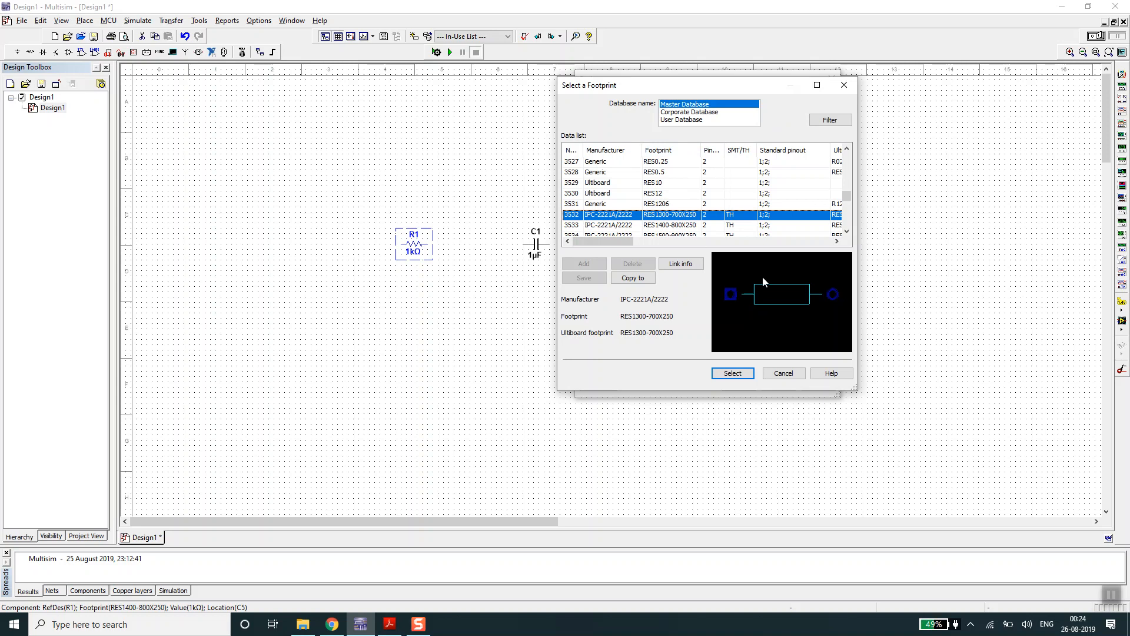
click(663, 204)
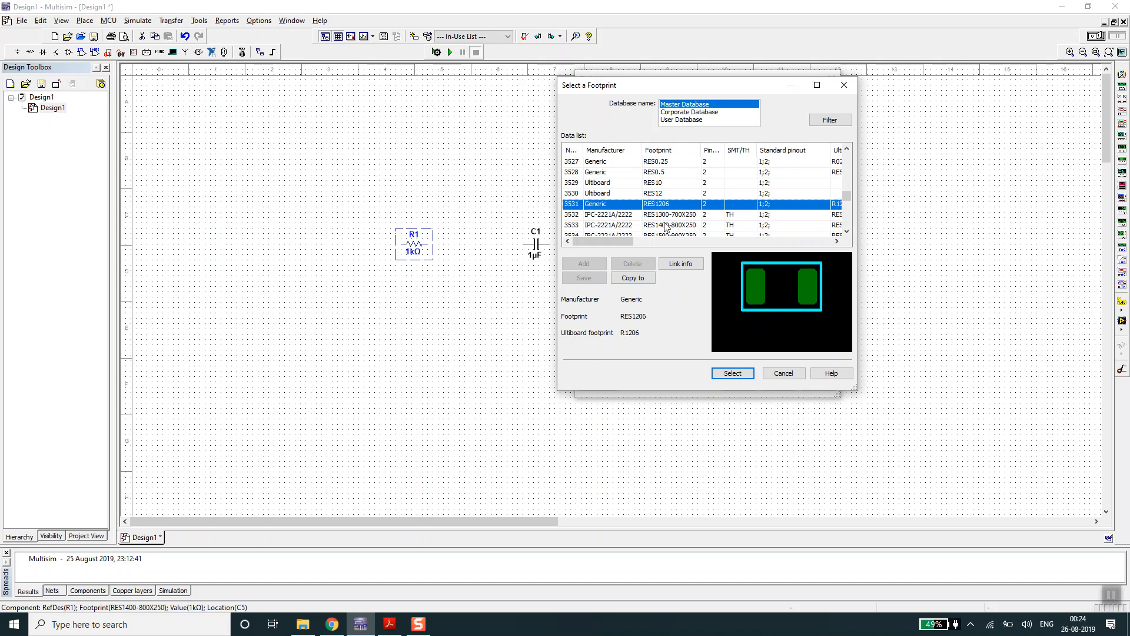
click(666, 226)
click(672, 236)
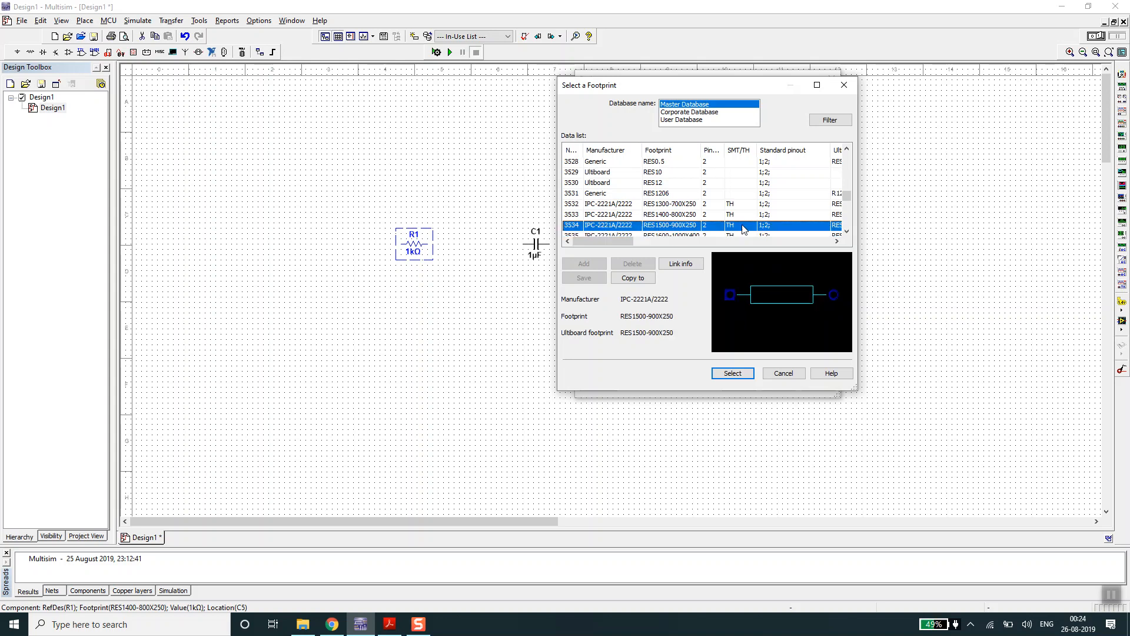
click(687, 240)
drag(676, 238, 627, 239)
click(676, 238)
click(663, 227)
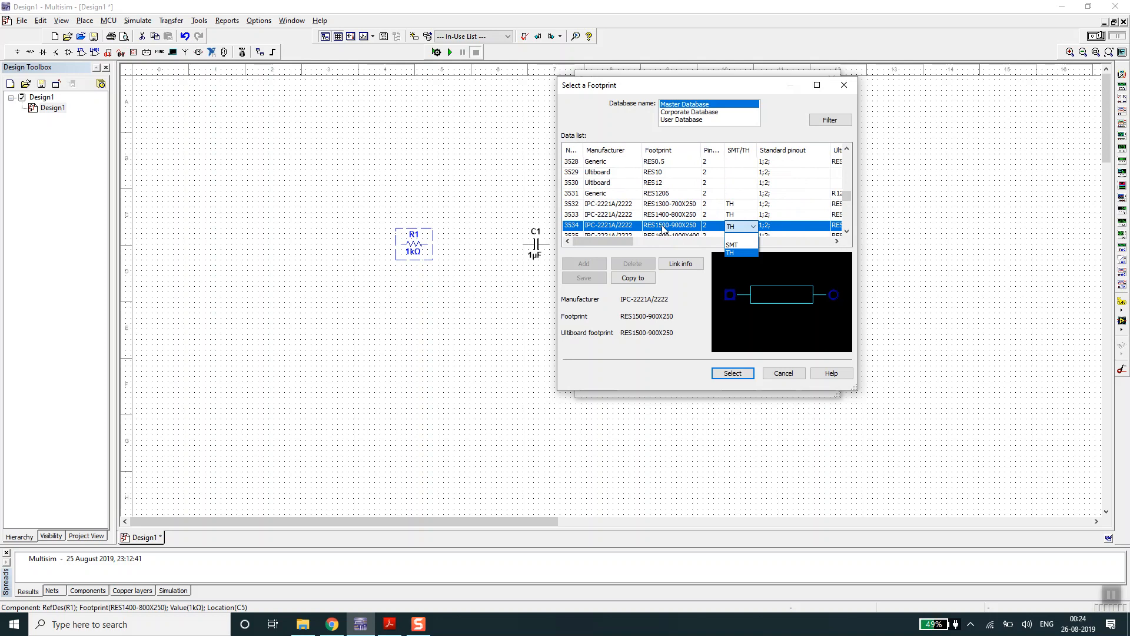
click(663, 228)
- Assign the IPC-2221A/2222 footprint RES1600-1000X400 from the Master Database to R1 and accept the resistor's properties
click(665, 235)
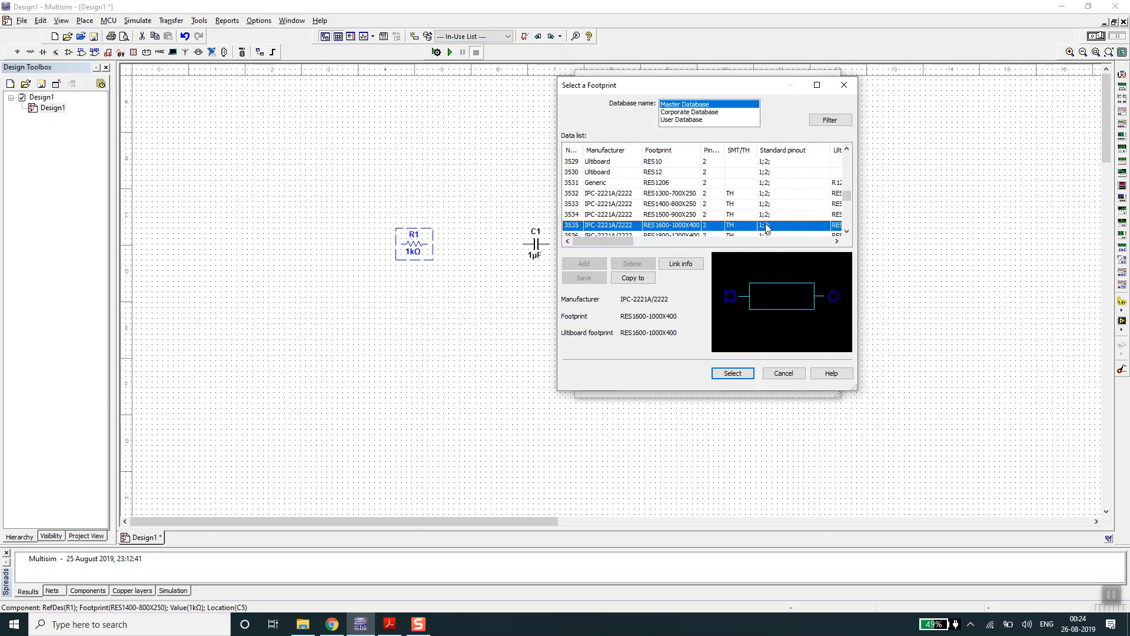
drag(846, 197, 845, 190)
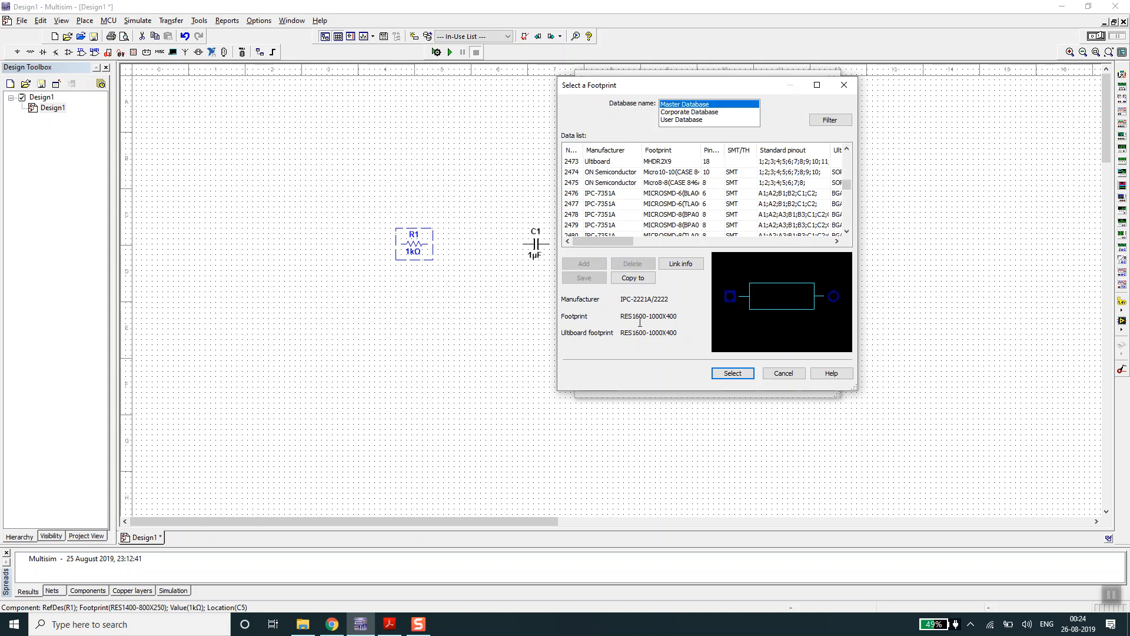
click(734, 377)
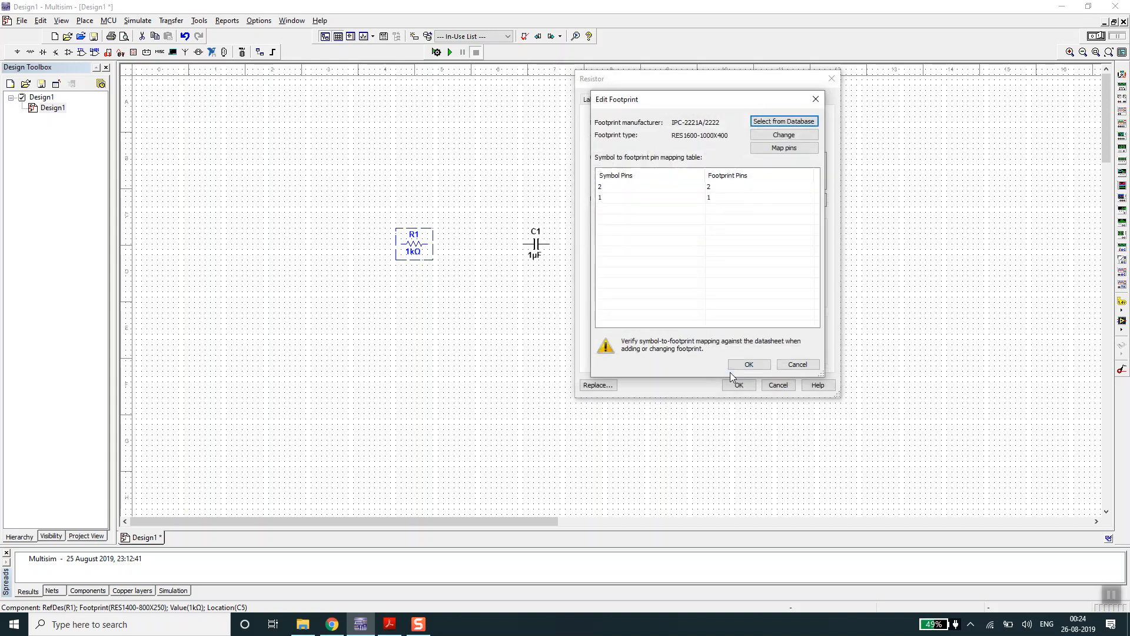
click(749, 364)
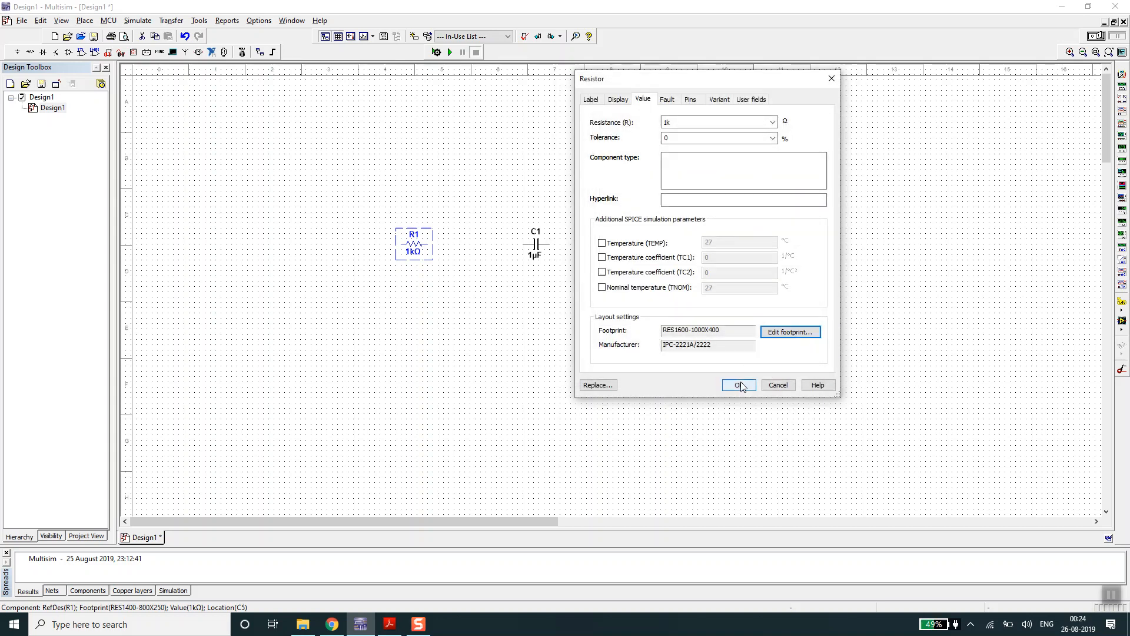
click(739, 385)
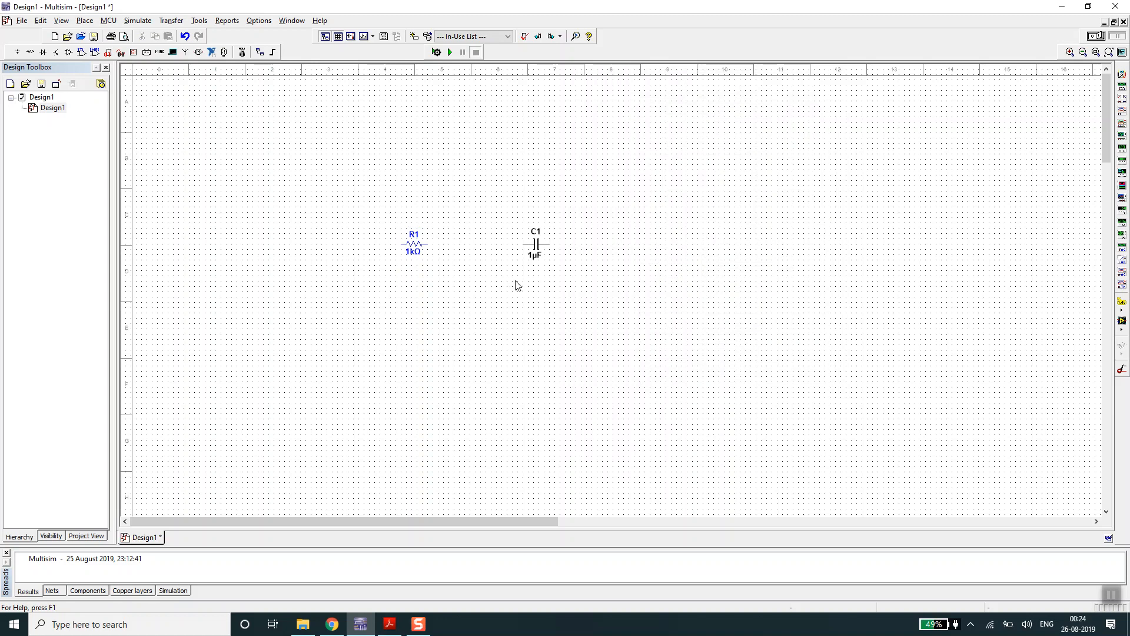
- Open the properties of capacitor C1 and move the dialog clear of the components
click(536, 250)
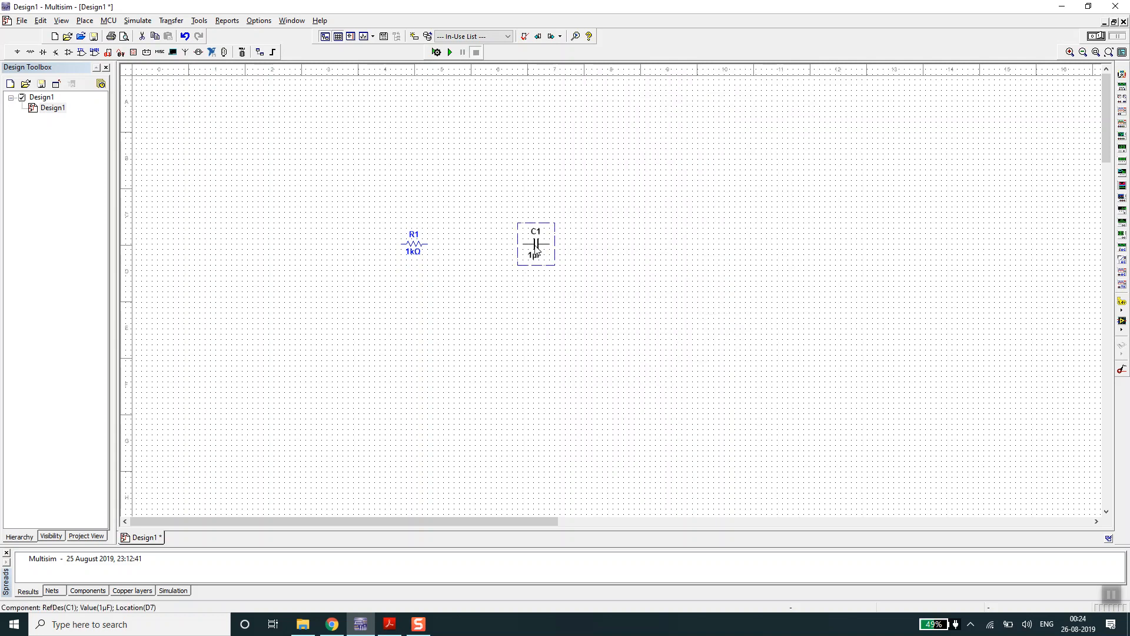
double_click(536, 250)
click(610, 414)
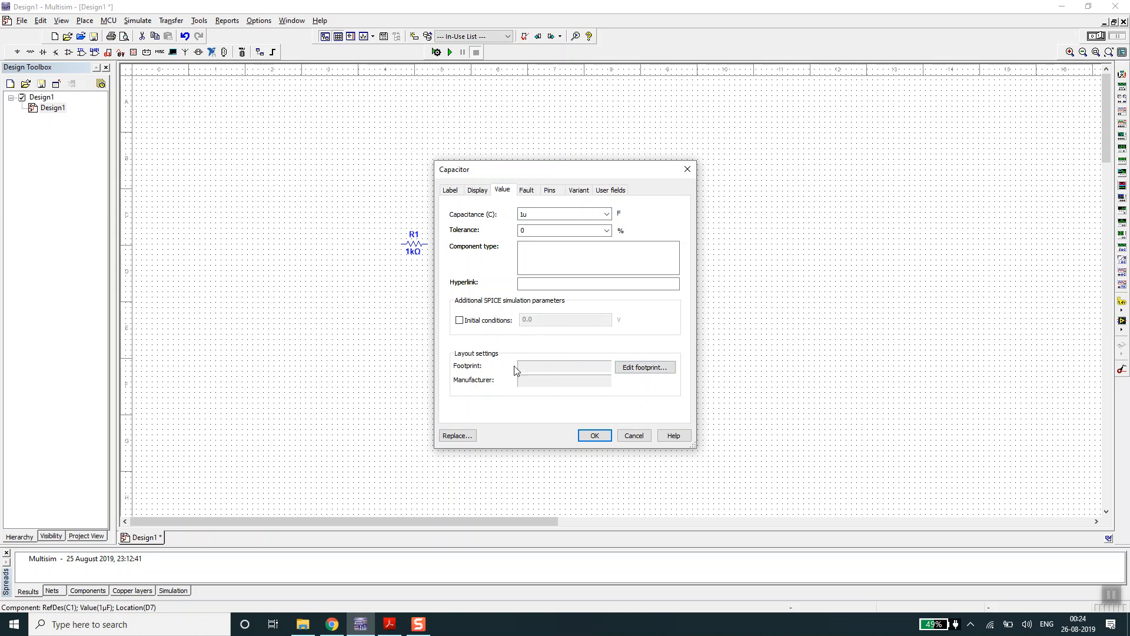
drag(602, 177, 875, 85)
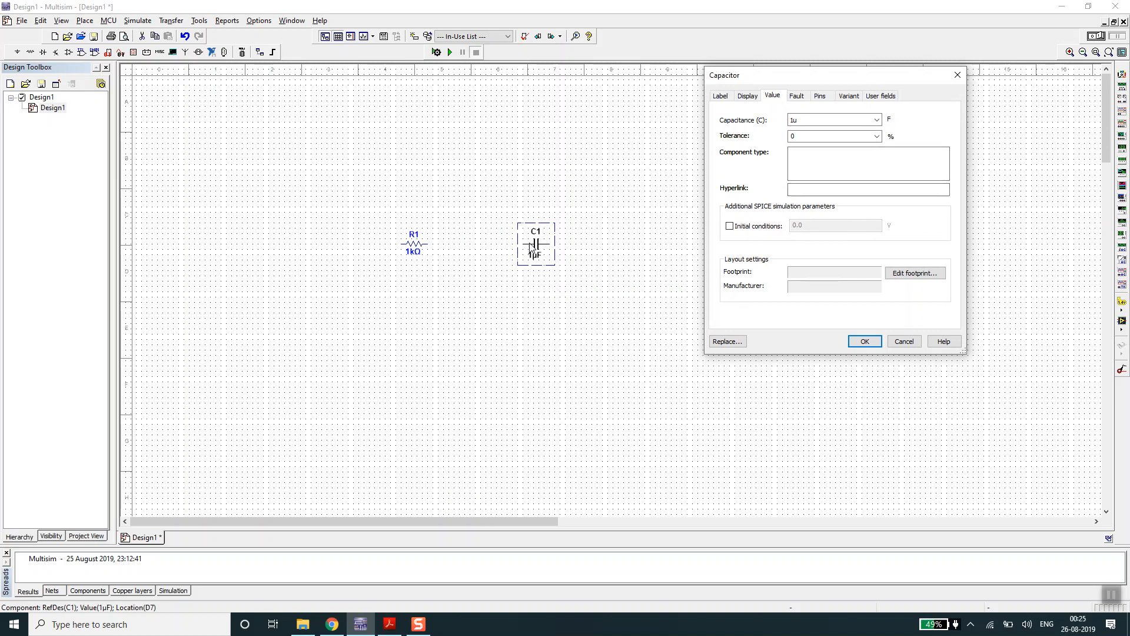
mouse_move(824, 83)
mouse_down()
mouse_move(612, 133)
mouse_move(811, 91)
mouse_up()
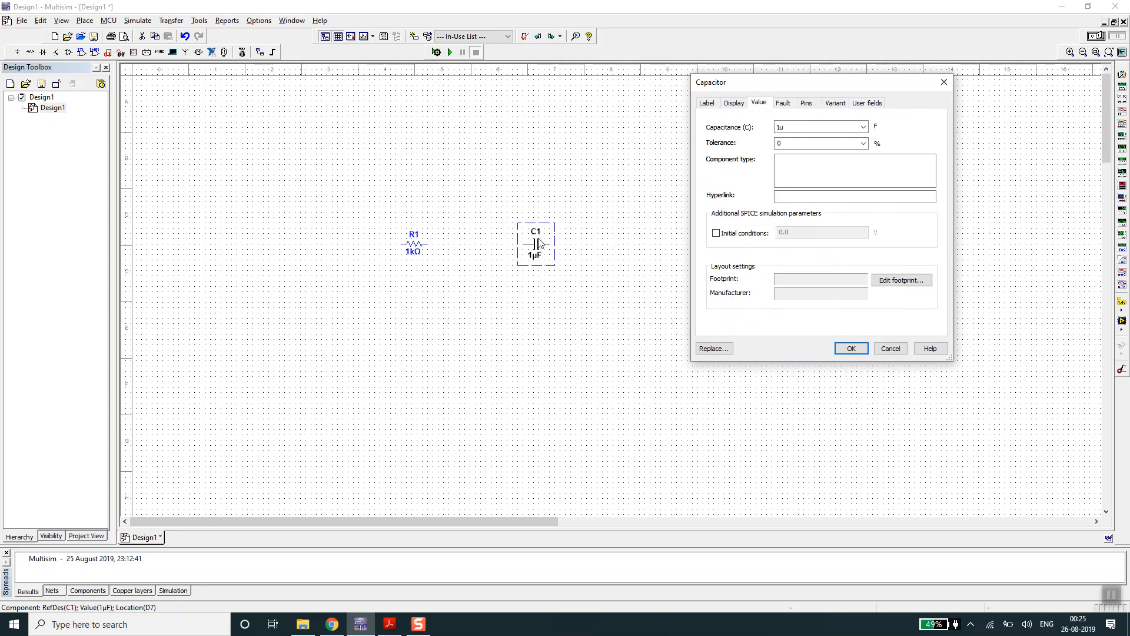
- Assign the Generic 0402 footprint from the Master Database to C1 and accept the capacitor's properties
click(910, 282)
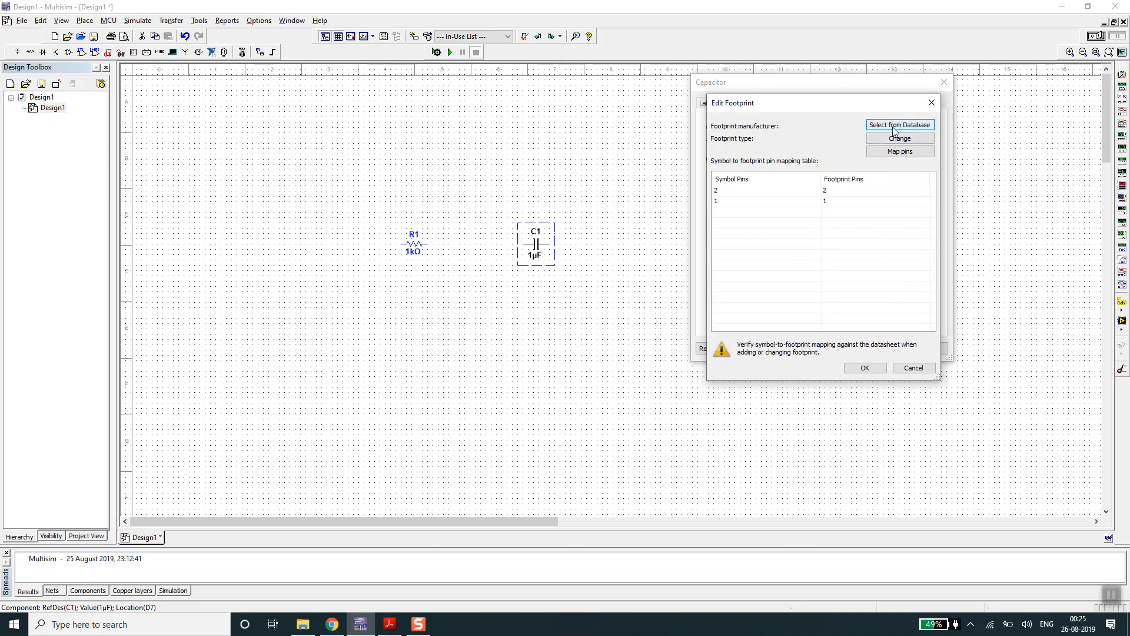
click(894, 125)
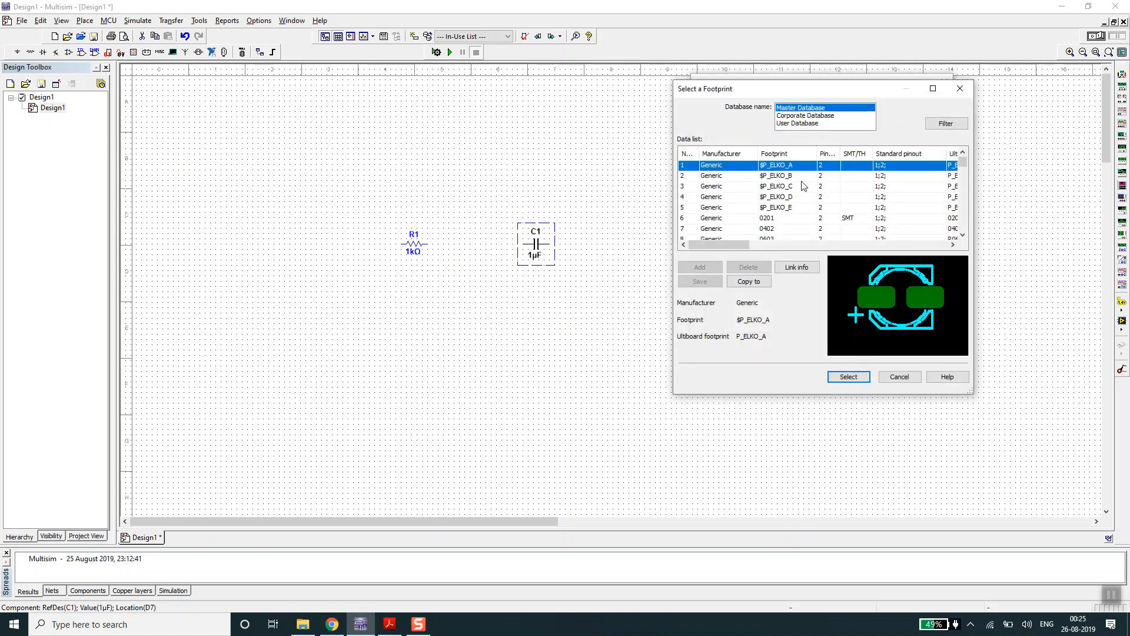
click(784, 200)
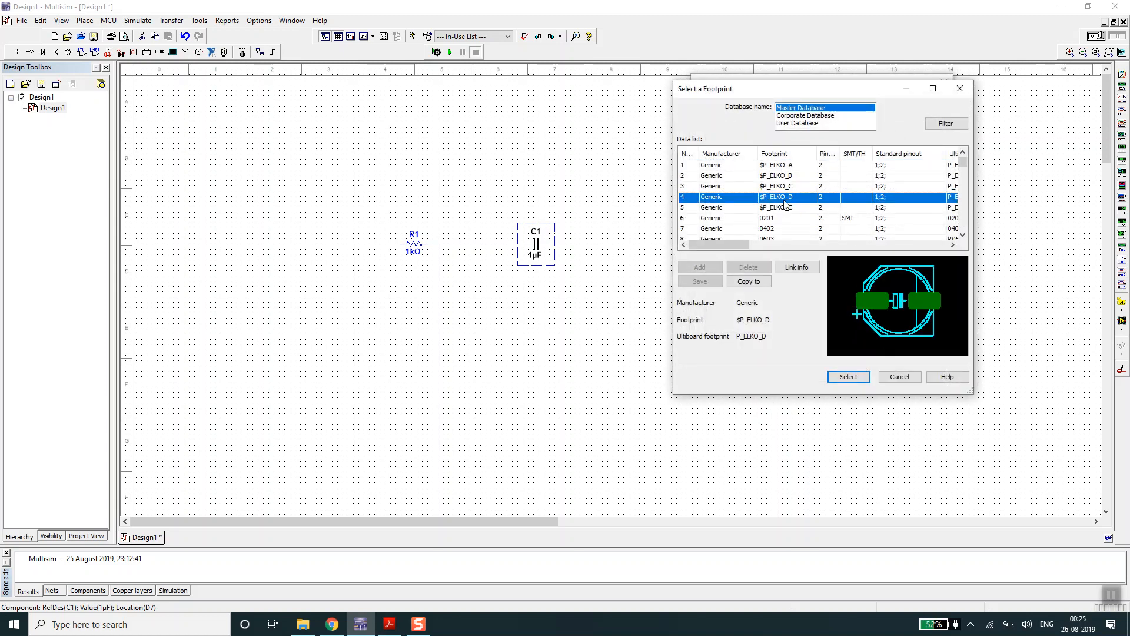
click(776, 230)
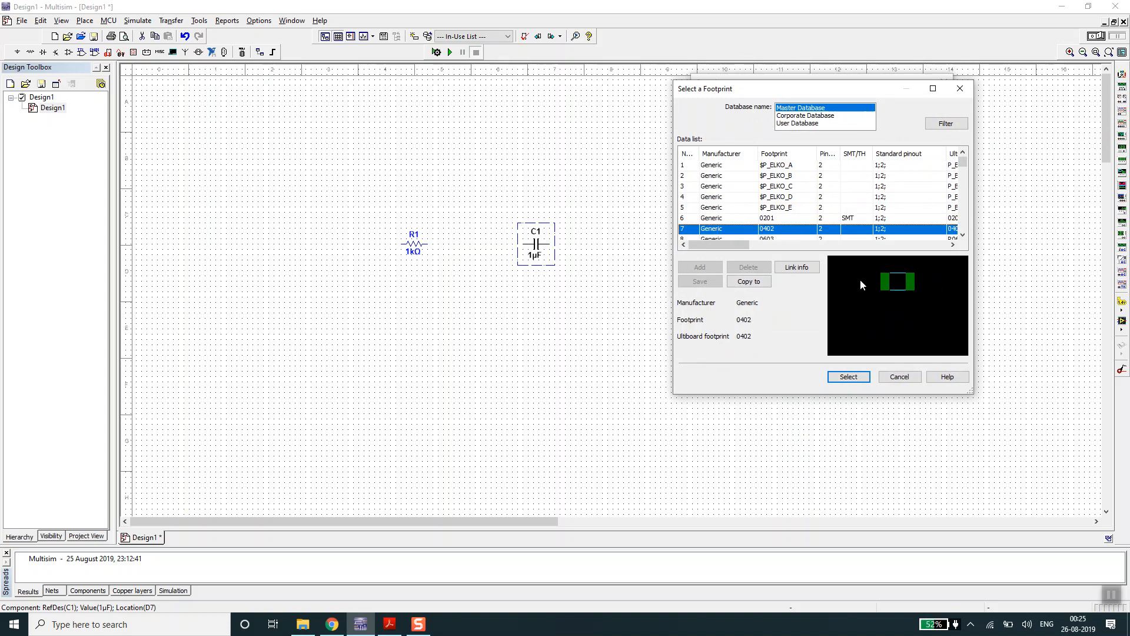
click(848, 376)
click(862, 368)
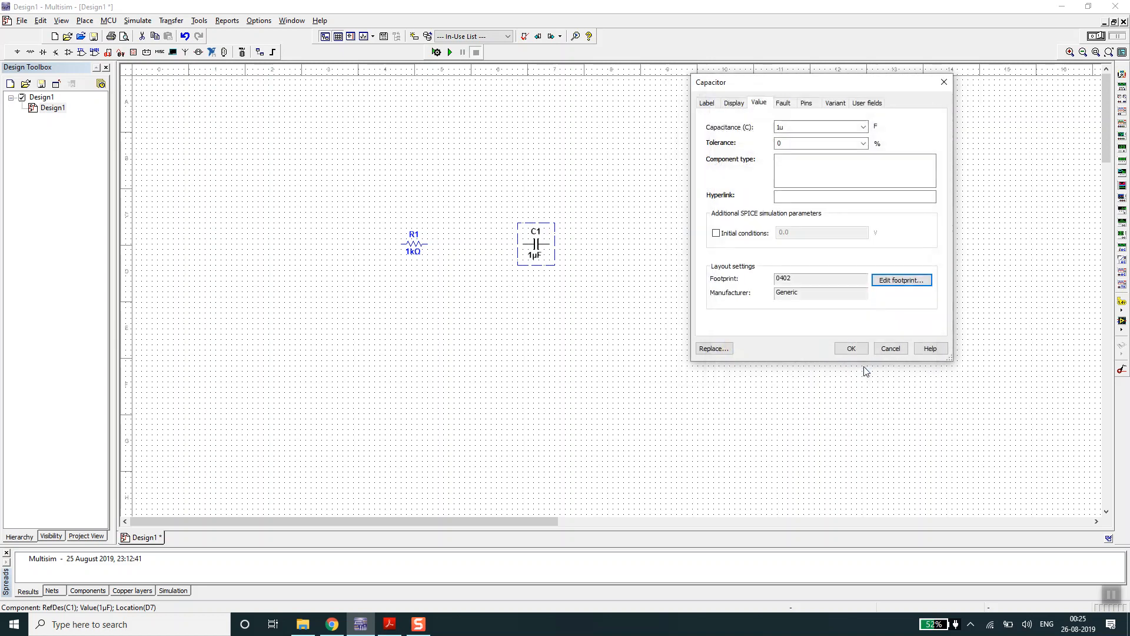
click(851, 348)
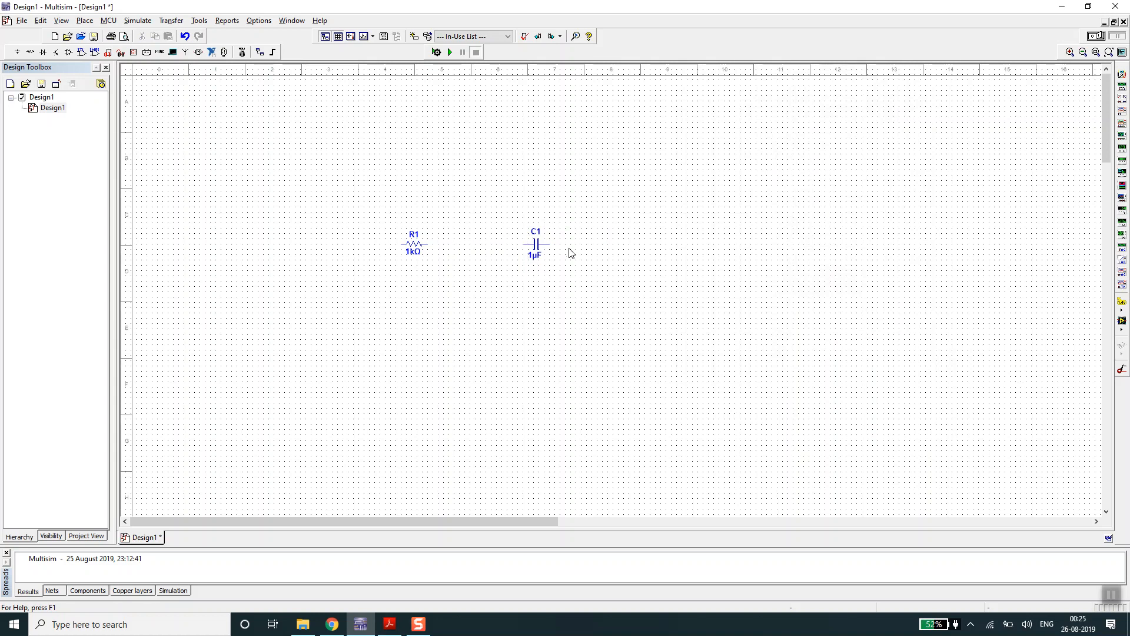
- Review R1's assigned footprint in the Master Database, reconfirm RES1600-1000X400 and close the resistor's properties
double_click(416, 247)
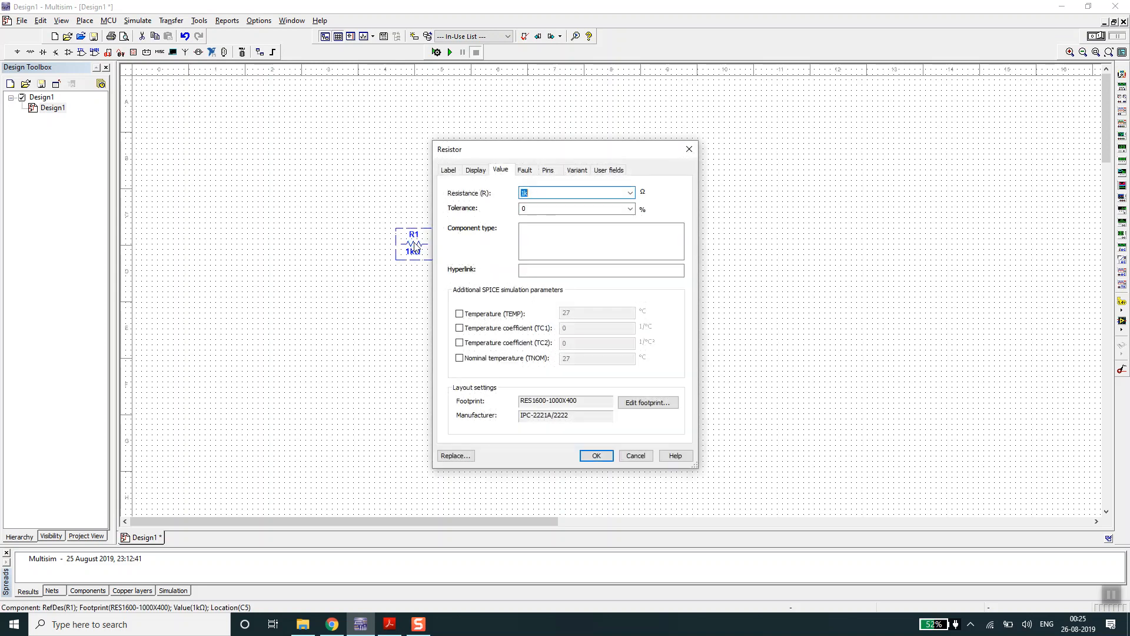
click(644, 404)
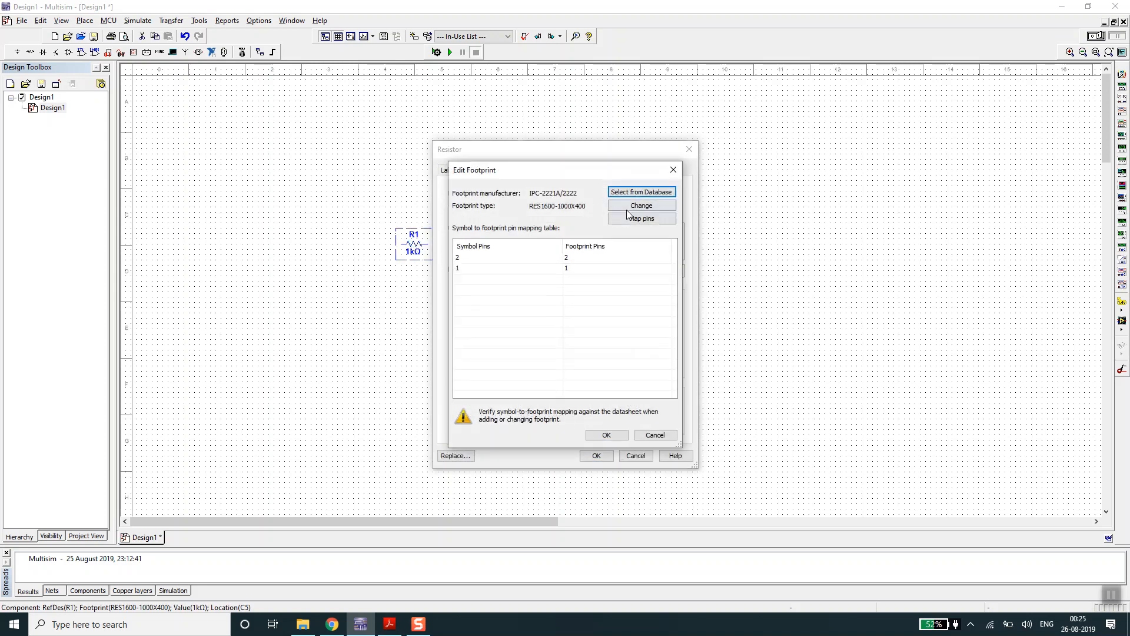
click(641, 194)
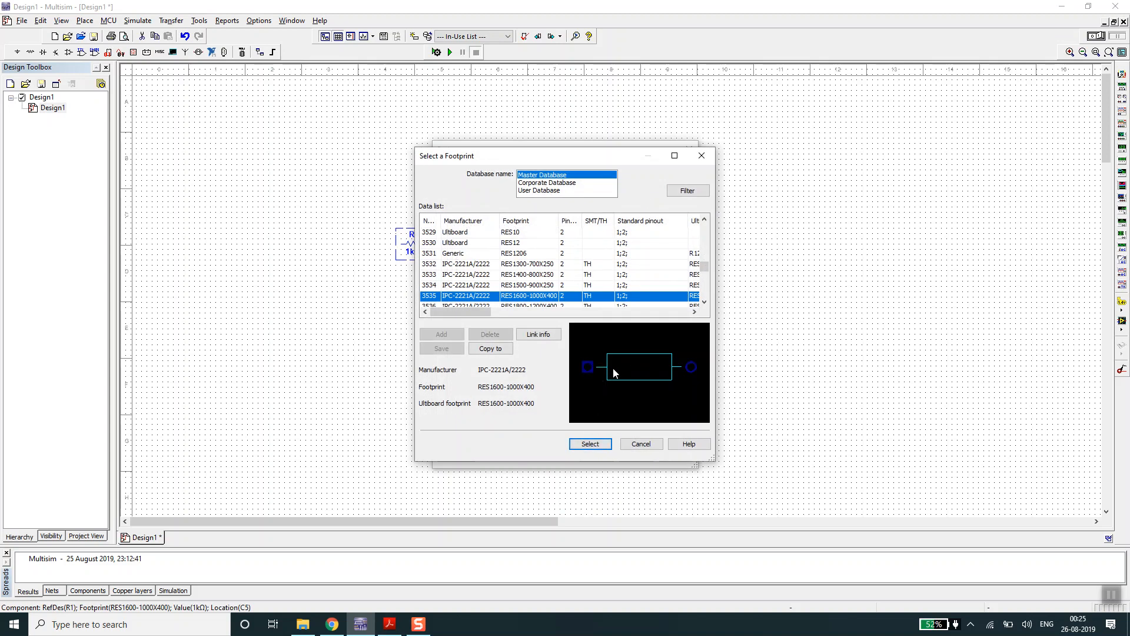
click(590, 444)
click(606, 434)
click(597, 457)
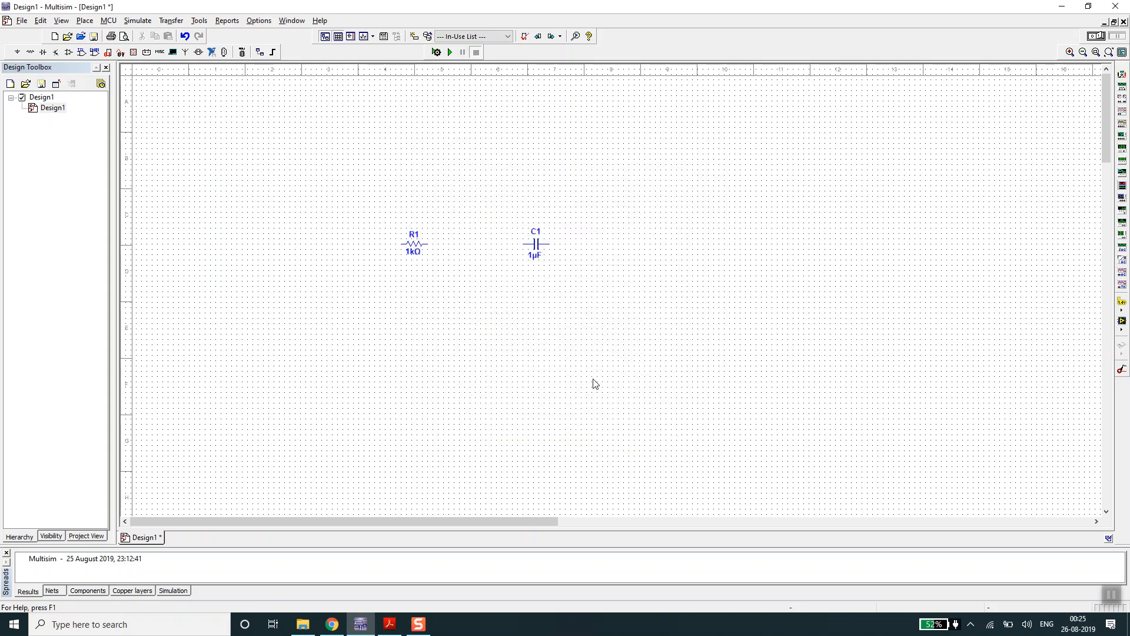
- Review C1's assigned footprint in the Master Database, reconfirm Generic 0402 and accept the capacitor's properties
double_click(534, 244)
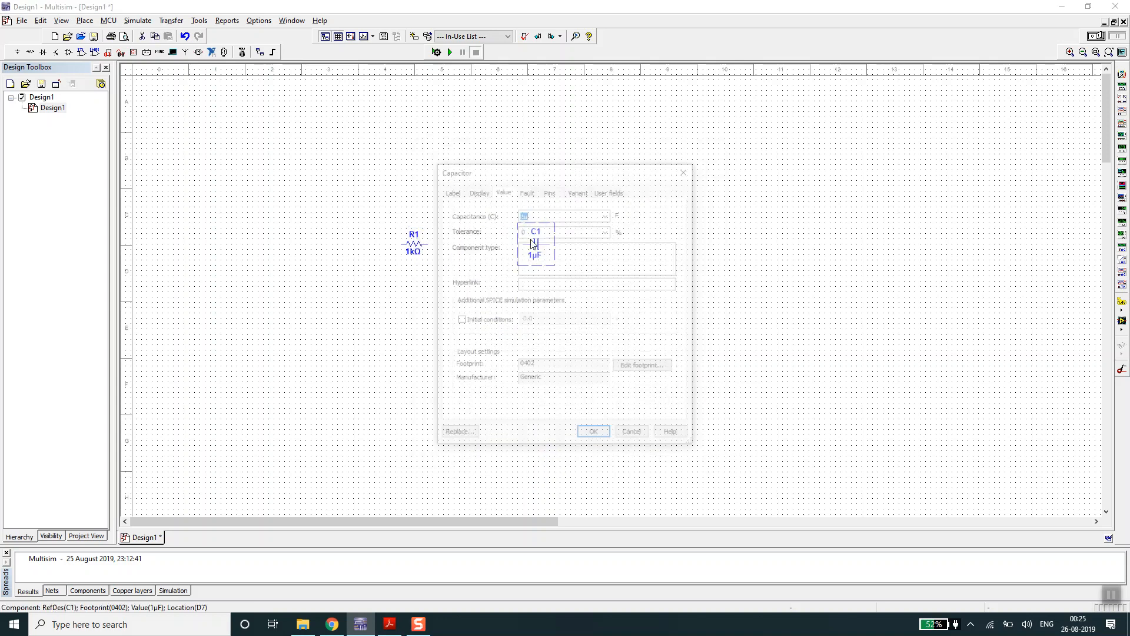
click(644, 367)
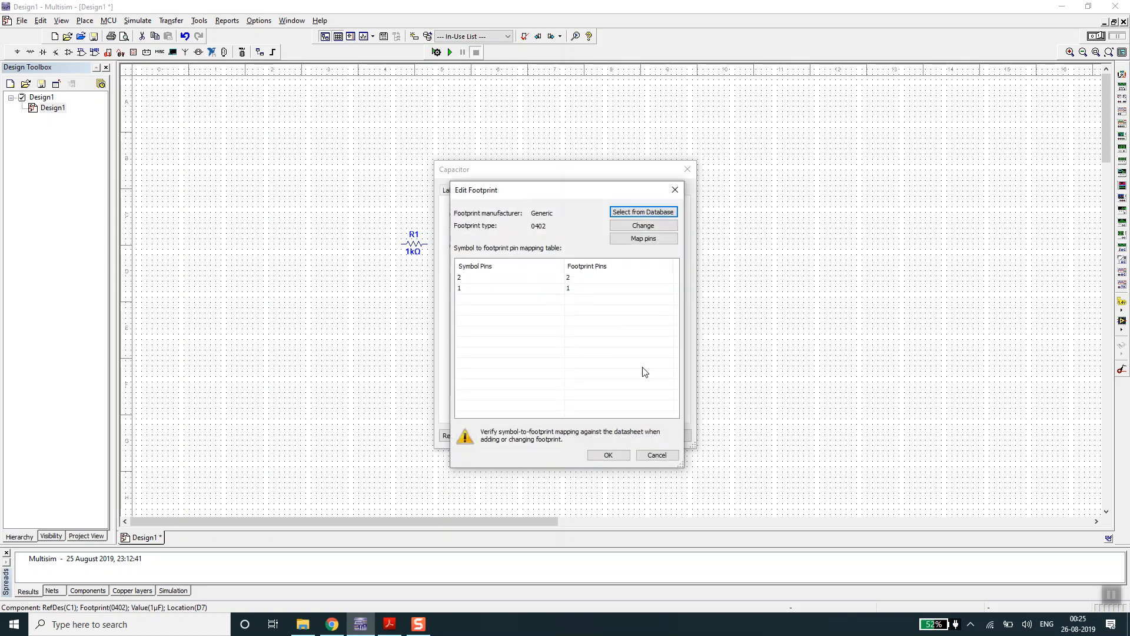
click(609, 456)
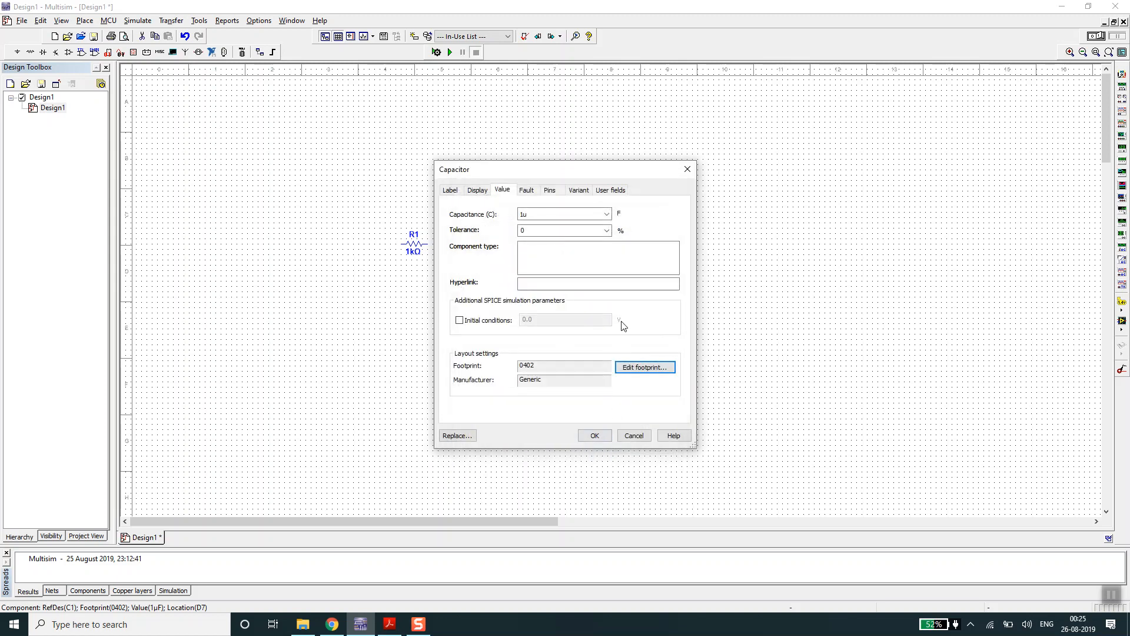
click(634, 367)
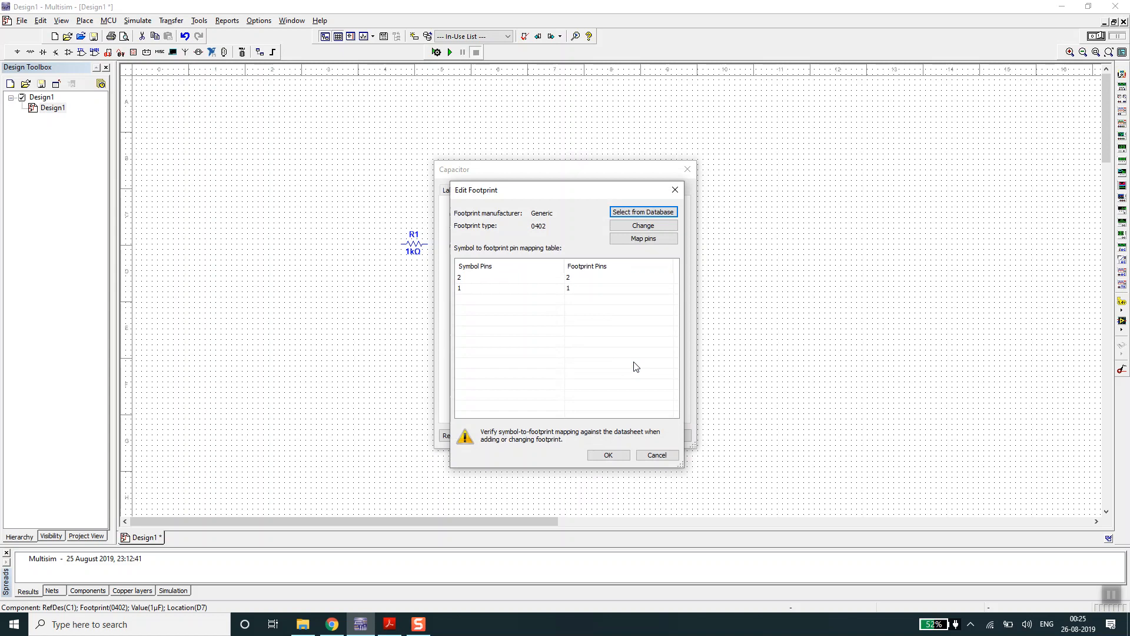
click(634, 215)
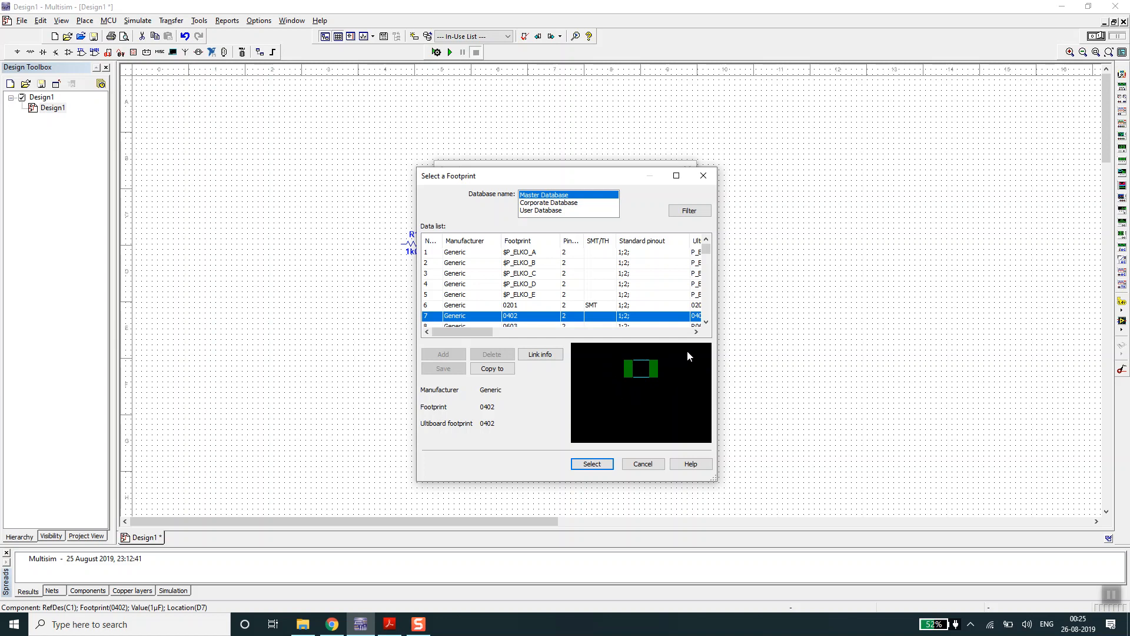
click(587, 465)
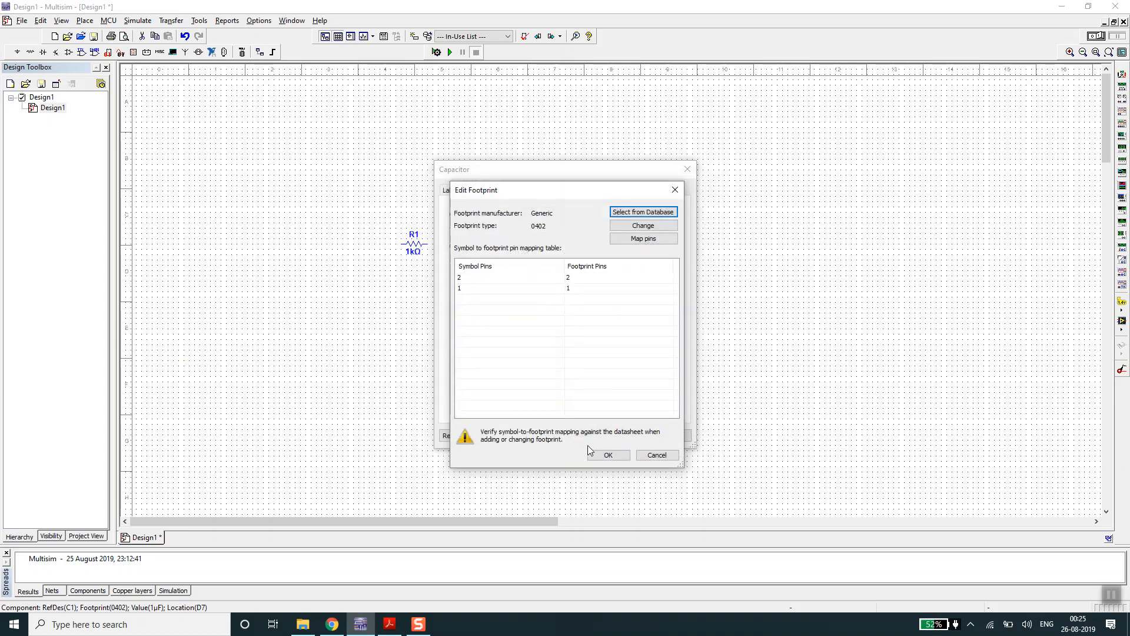
click(606, 455)
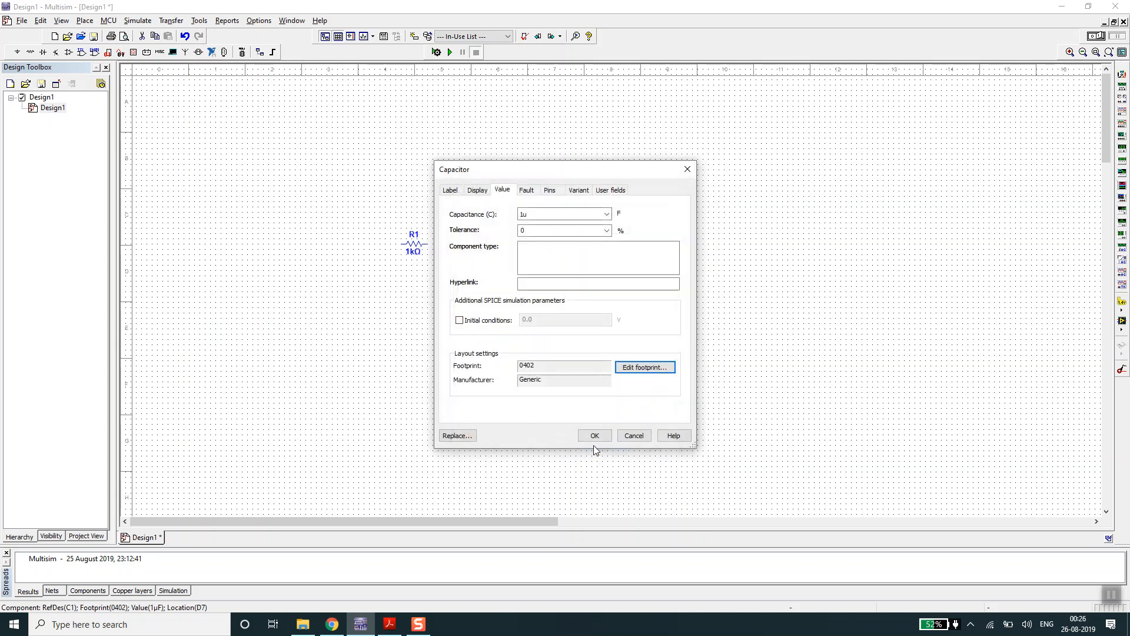
click(594, 436)
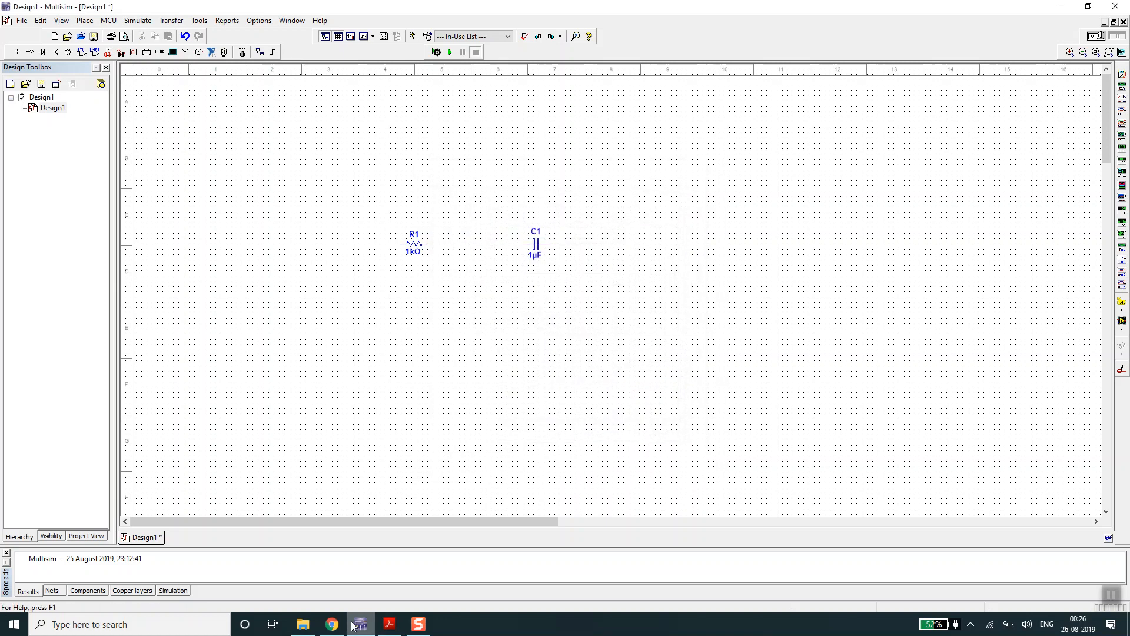
- Switch to Chrome and replace the 0402 package image search with one for "surface mount components"
click(332, 623)
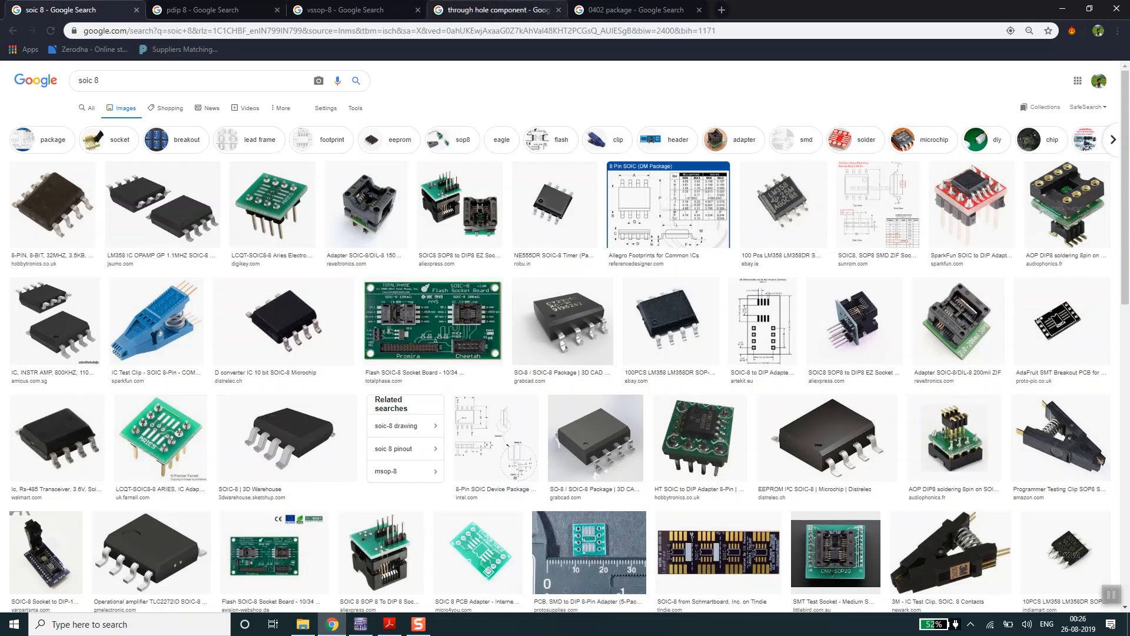
click(500, 10)
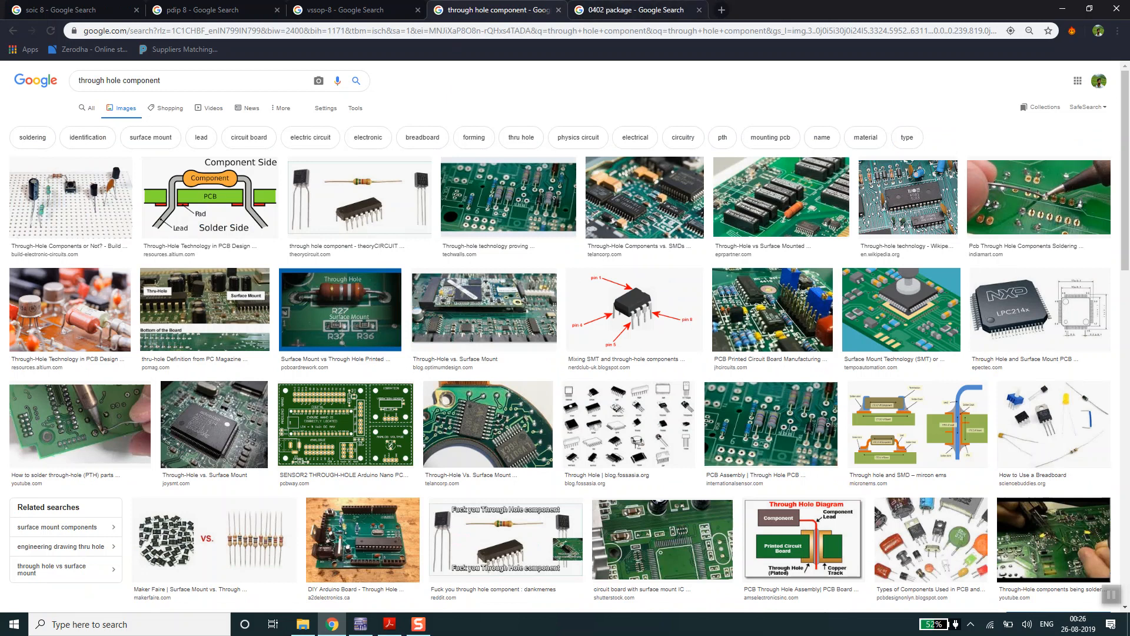
click(631, 8)
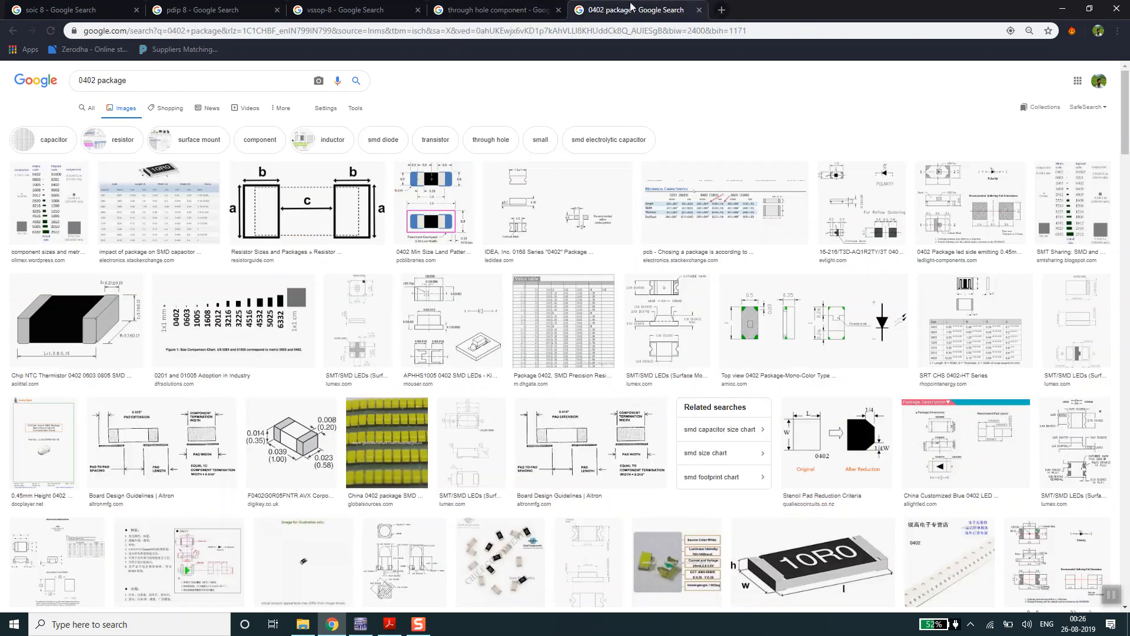
triple_click(165, 79)
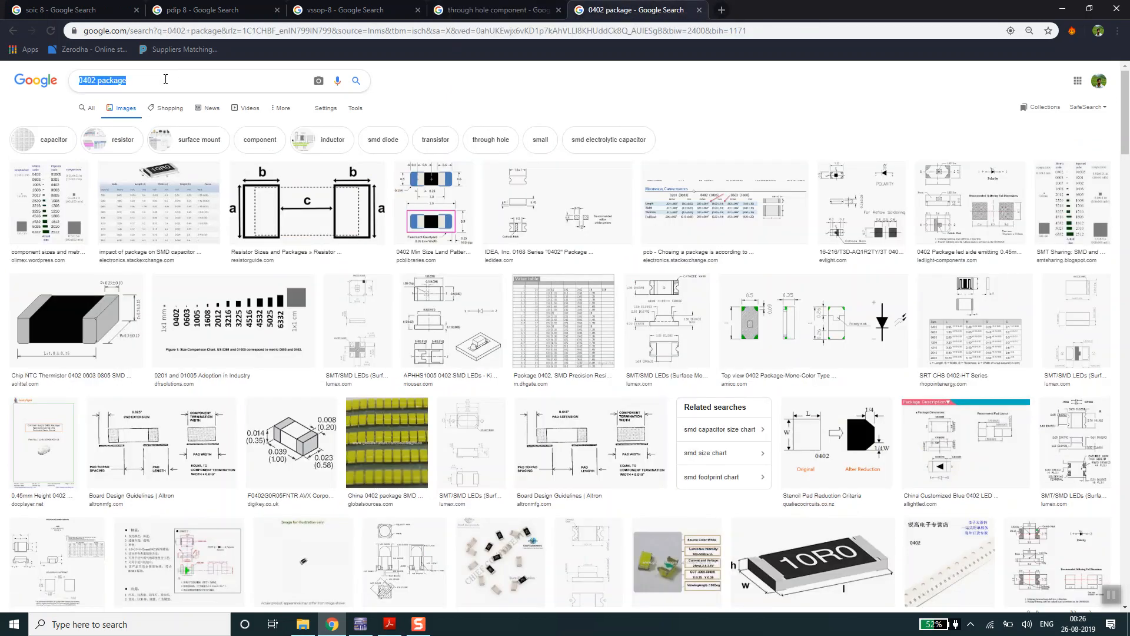
text(SURFACE)
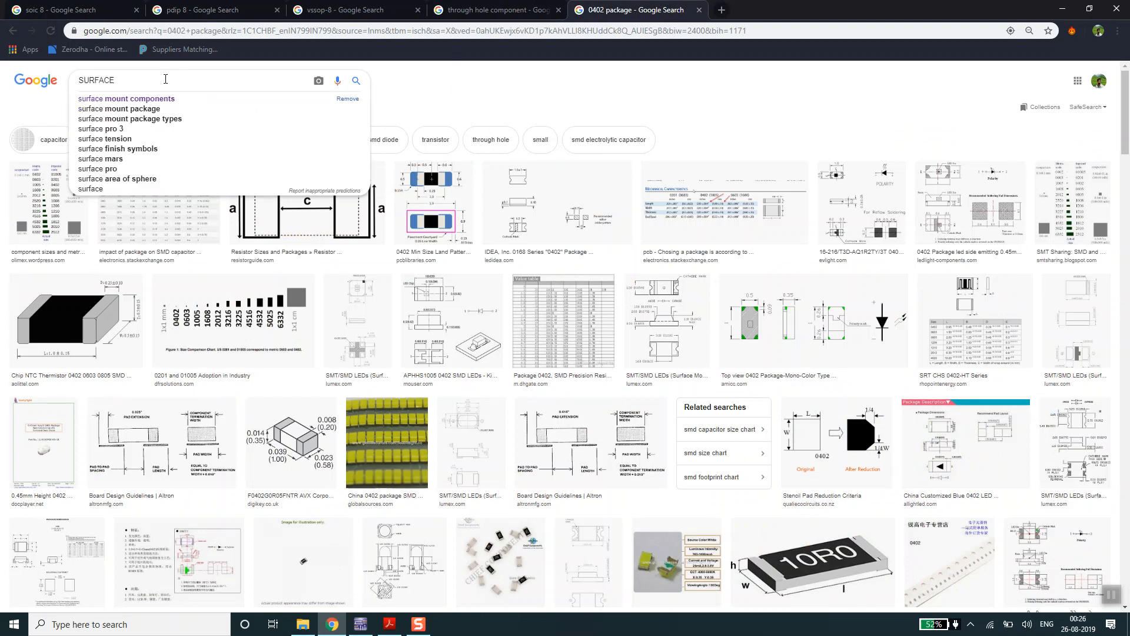
key(Down)
key(Return)
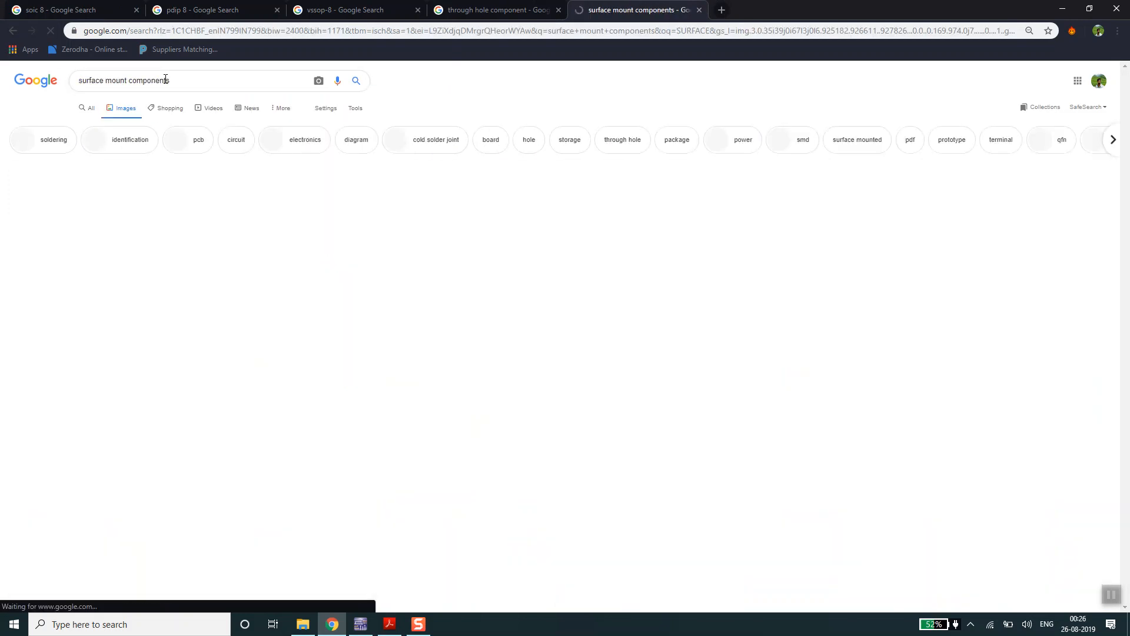
- Compare the image results for through-hole components with those for surface mount components
click(497, 10)
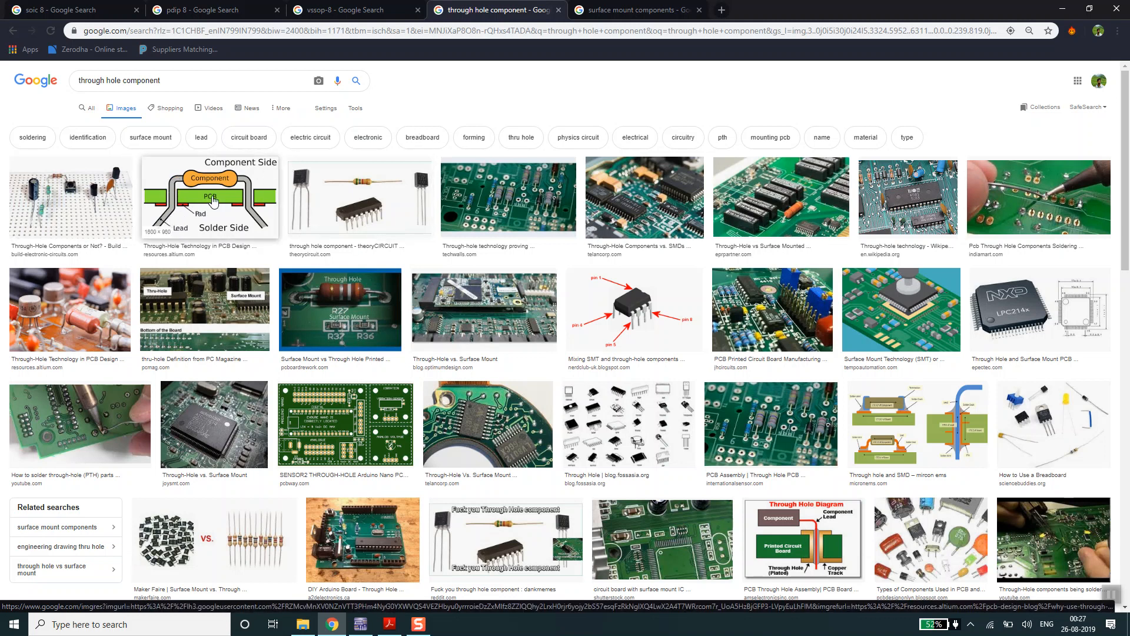
click(632, 10)
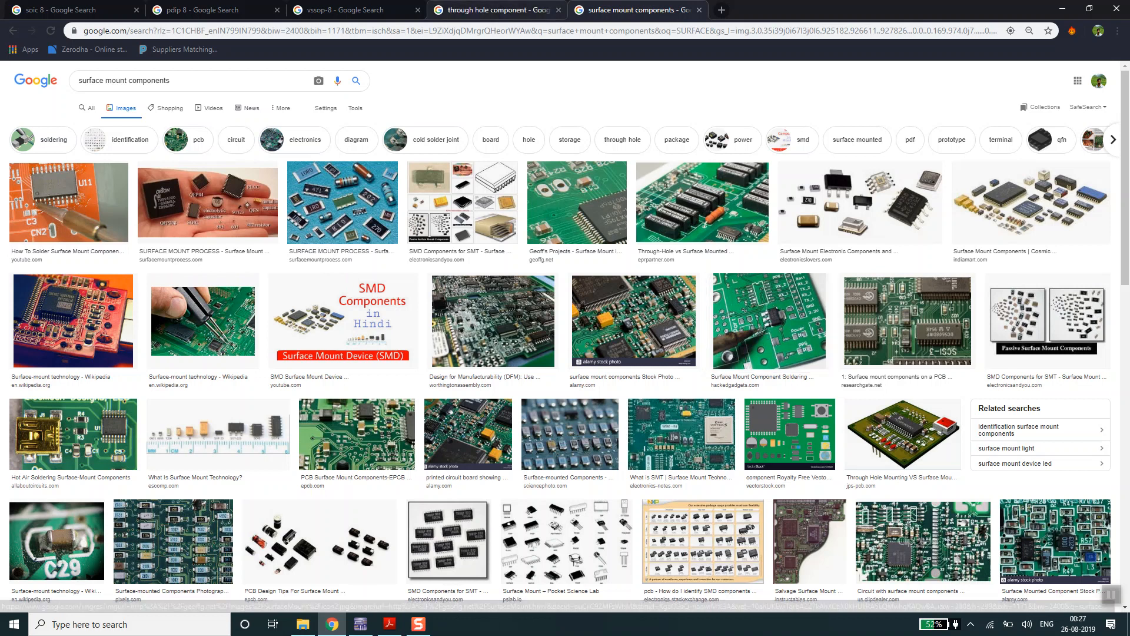
click(495, 10)
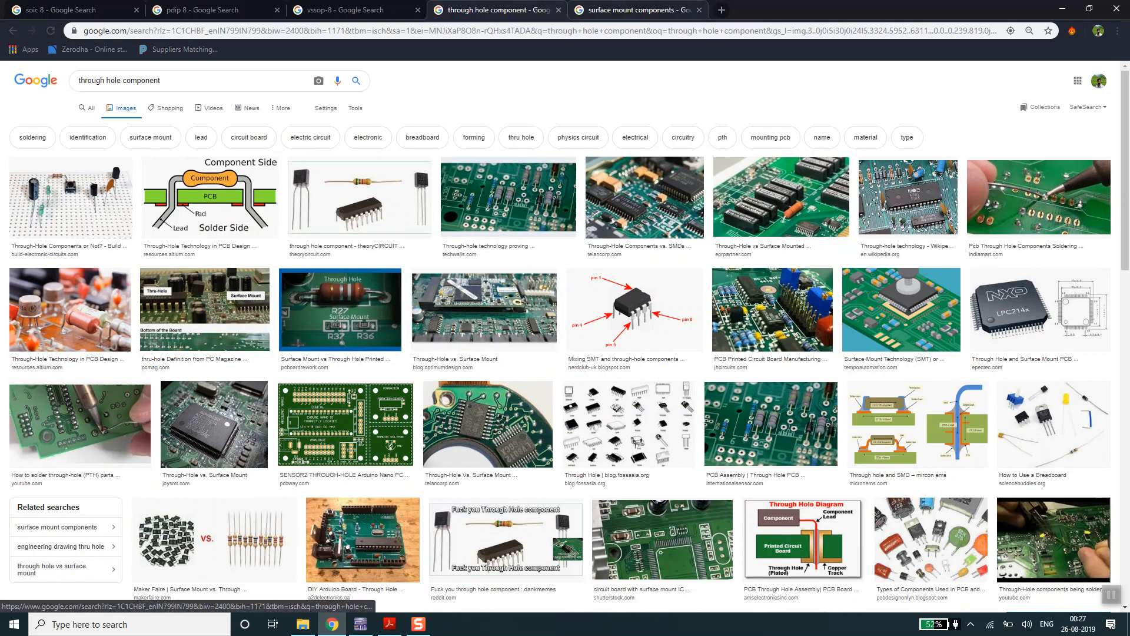
click(636, 10)
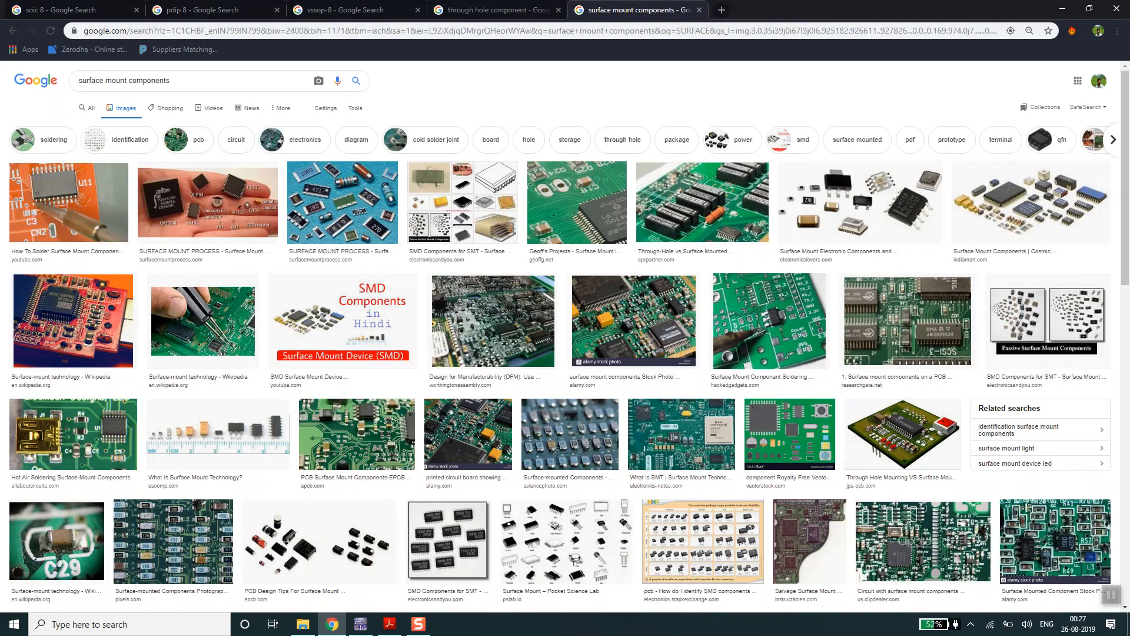
- Switch back to Multisim, inspect R1's through-hole footprint in the Master Database, reconfirm RES1600-1000X400 and accept the resistor's properties
click(360, 624)
double_click(415, 246)
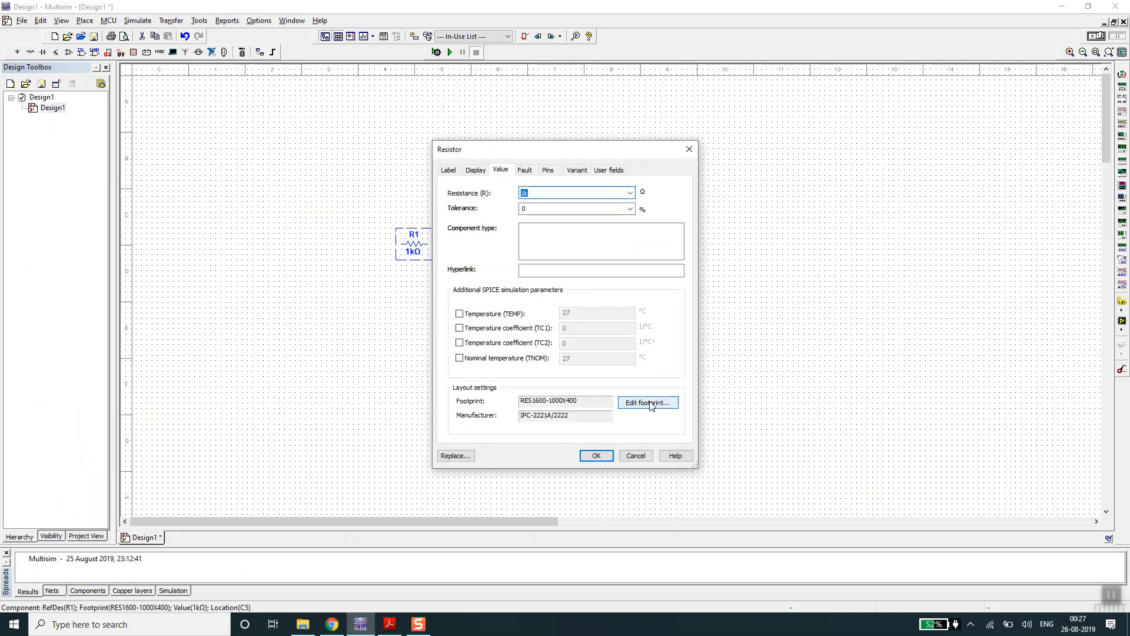
click(648, 404)
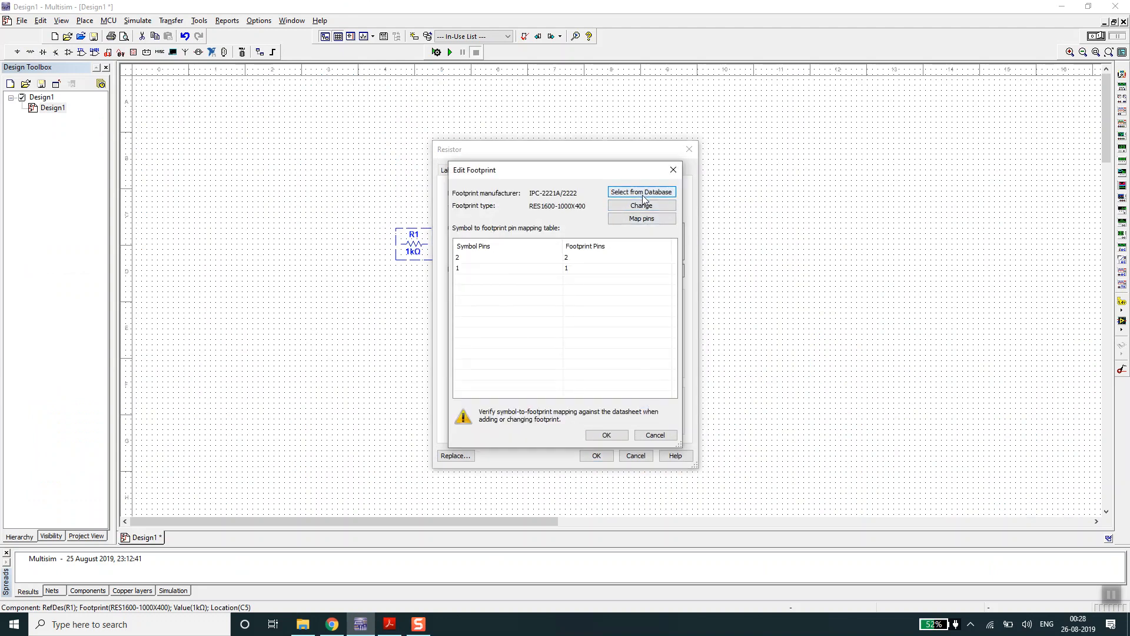
click(642, 194)
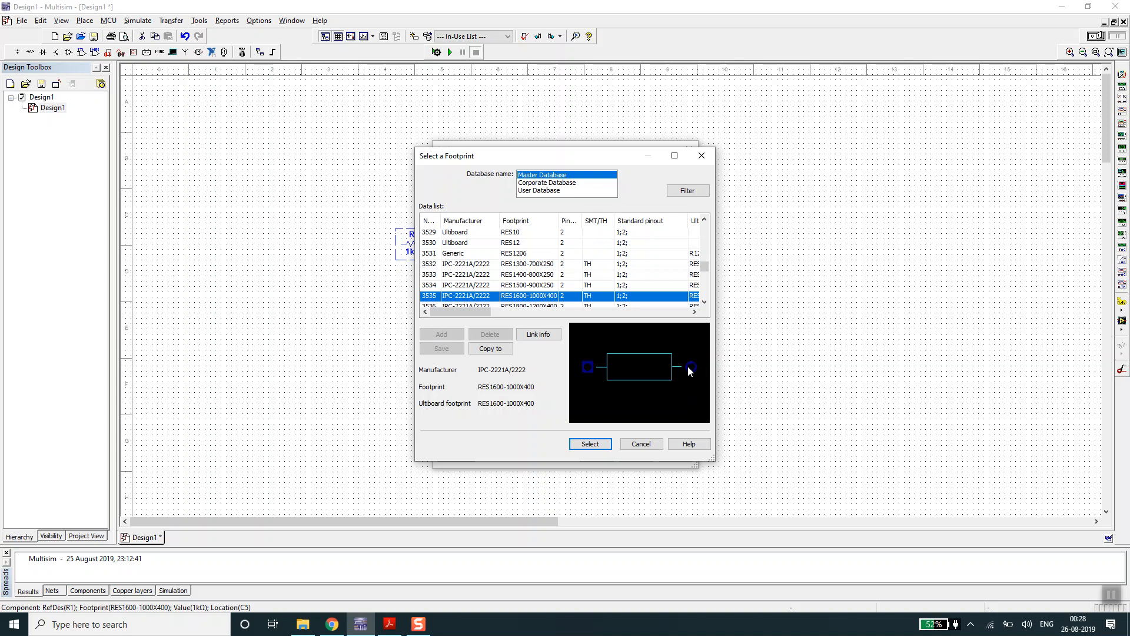
click(592, 445)
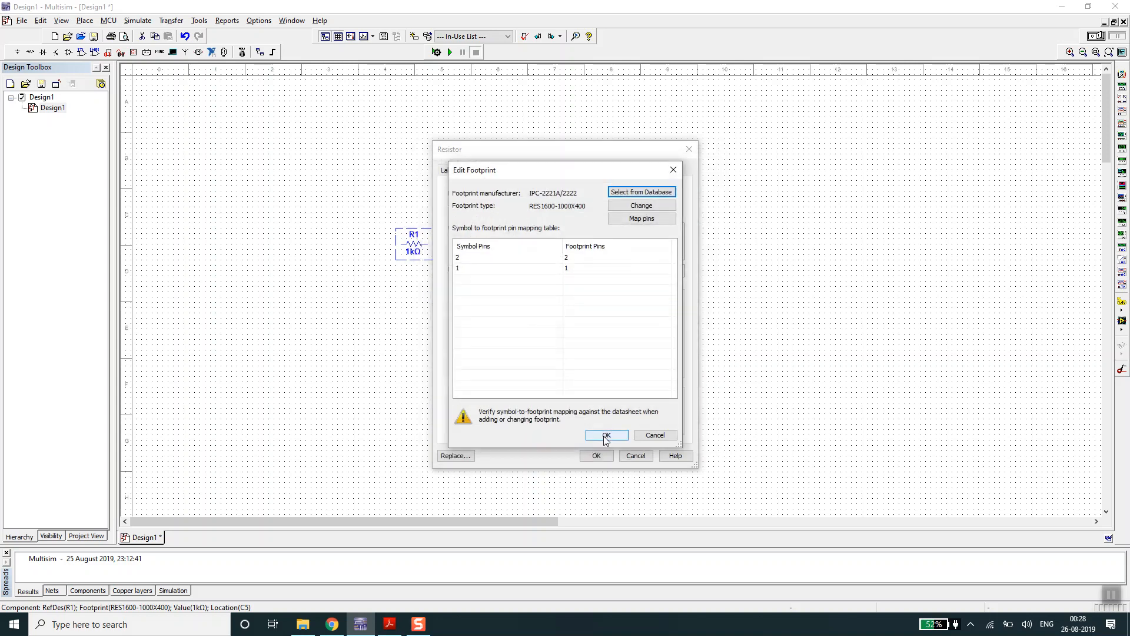
click(607, 435)
click(598, 456)
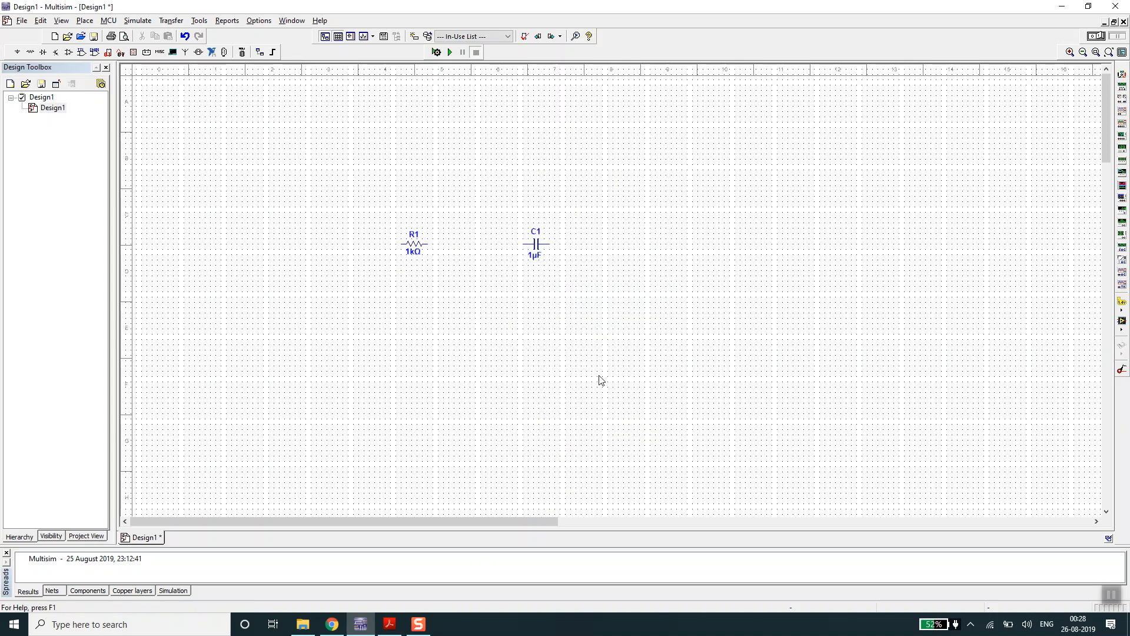
- Inspect C1's surface-mount footprint preview in the Master Database, keep Generic 0402 and accept the capacitor's properties
double_click(540, 248)
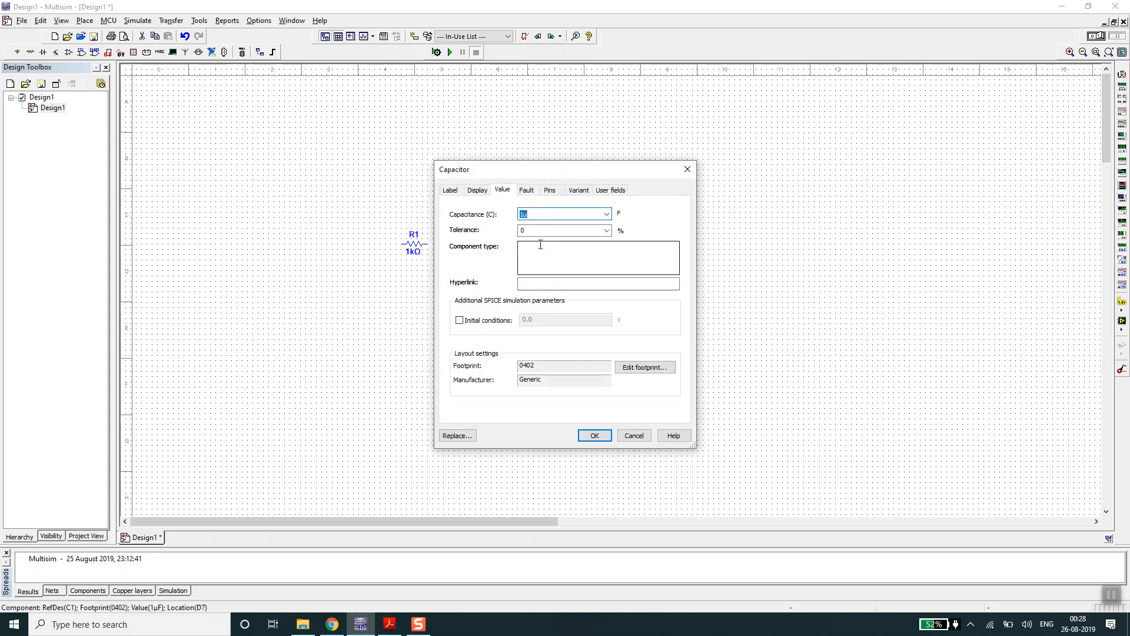
click(634, 366)
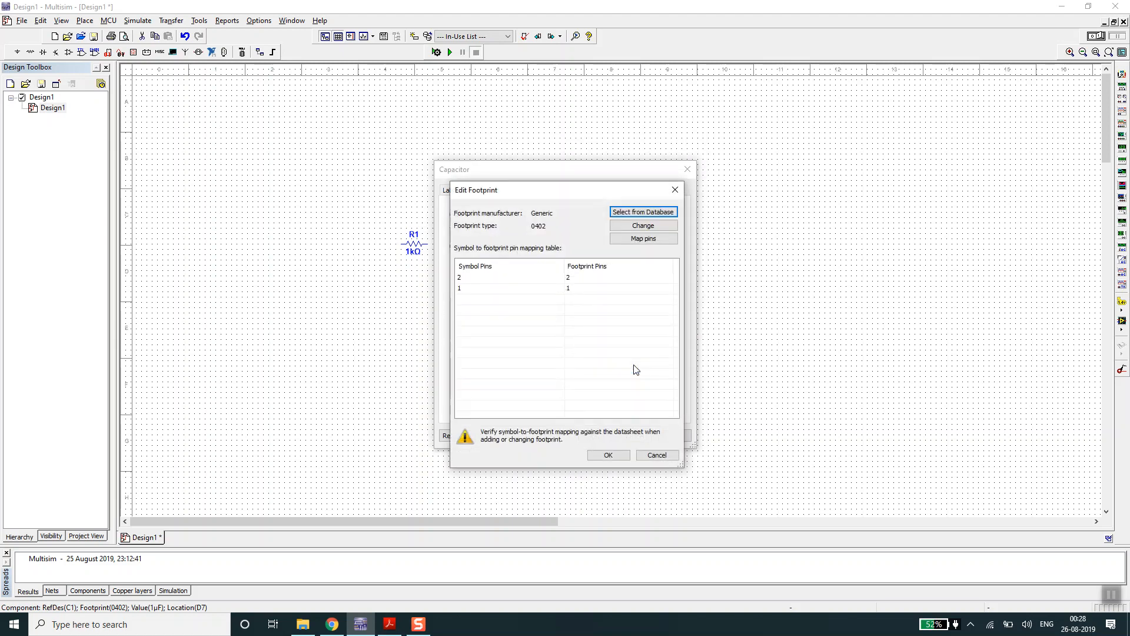
click(609, 455)
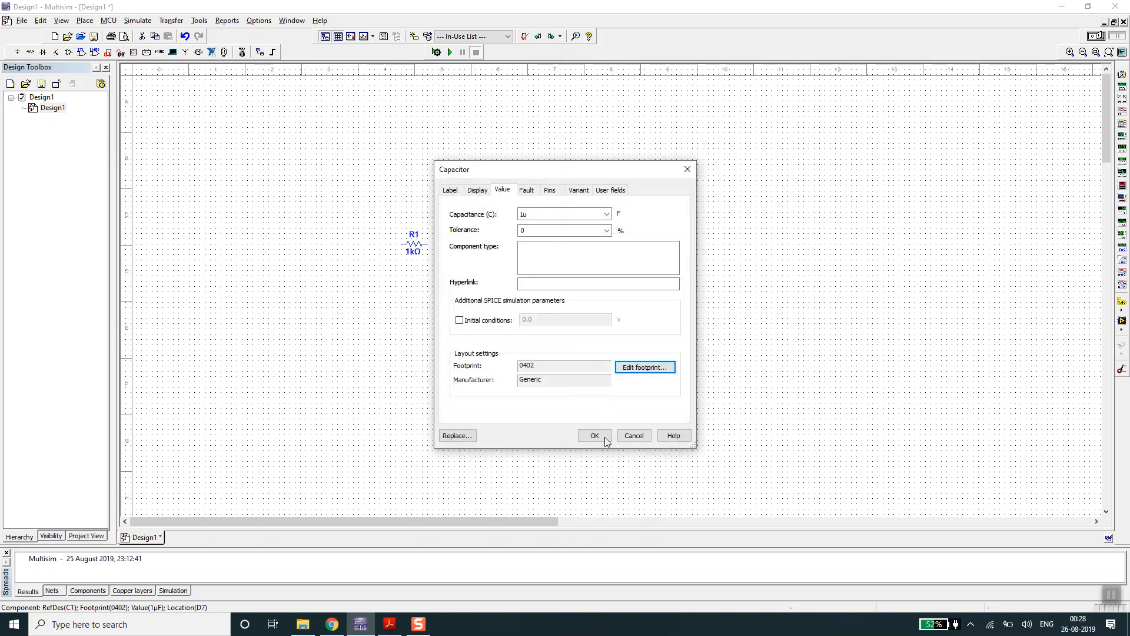
click(646, 366)
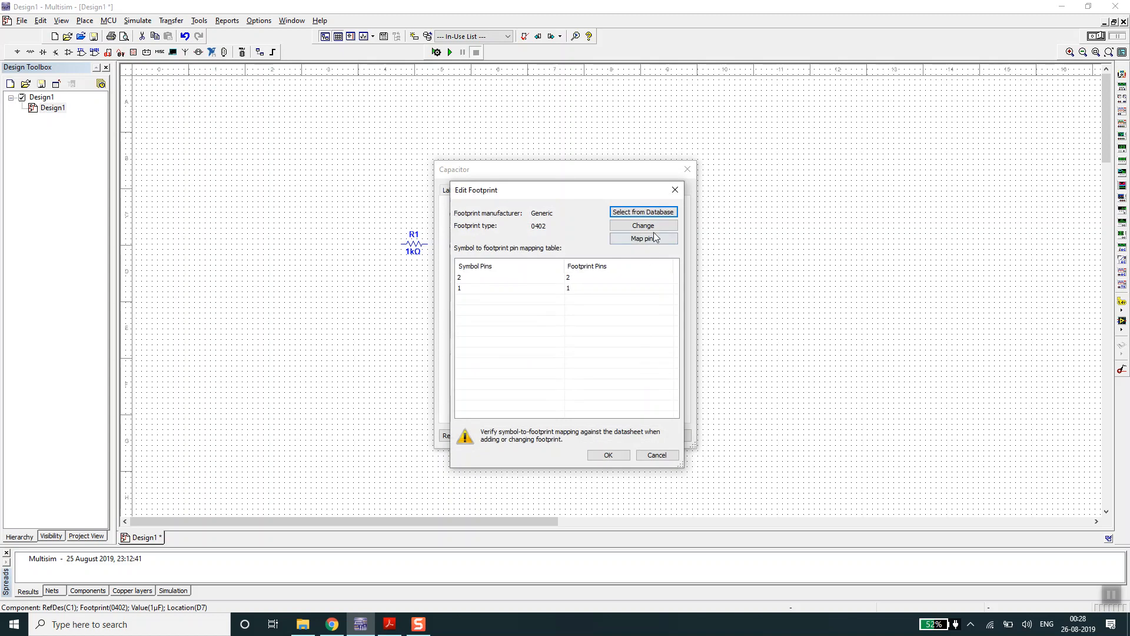
click(641, 212)
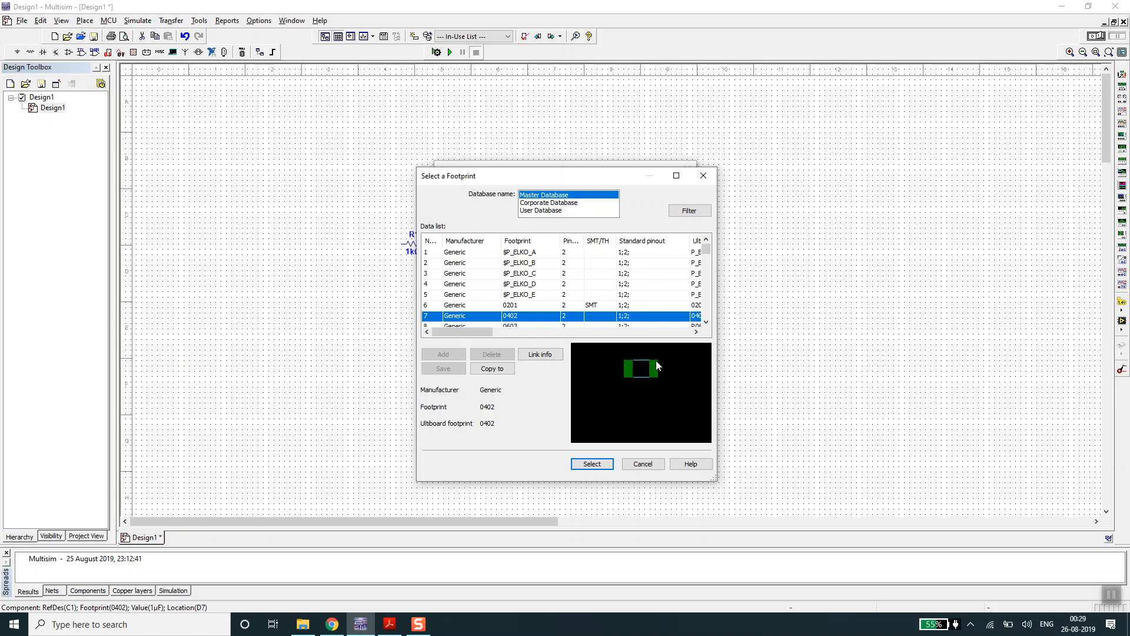
click(590, 463)
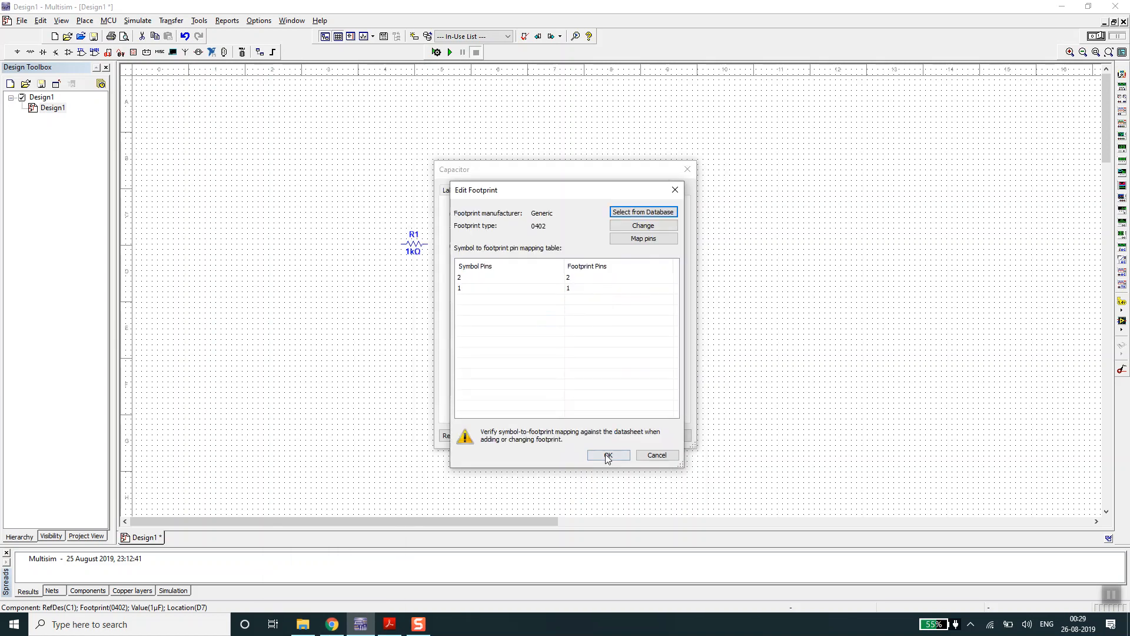
click(610, 453)
click(594, 437)
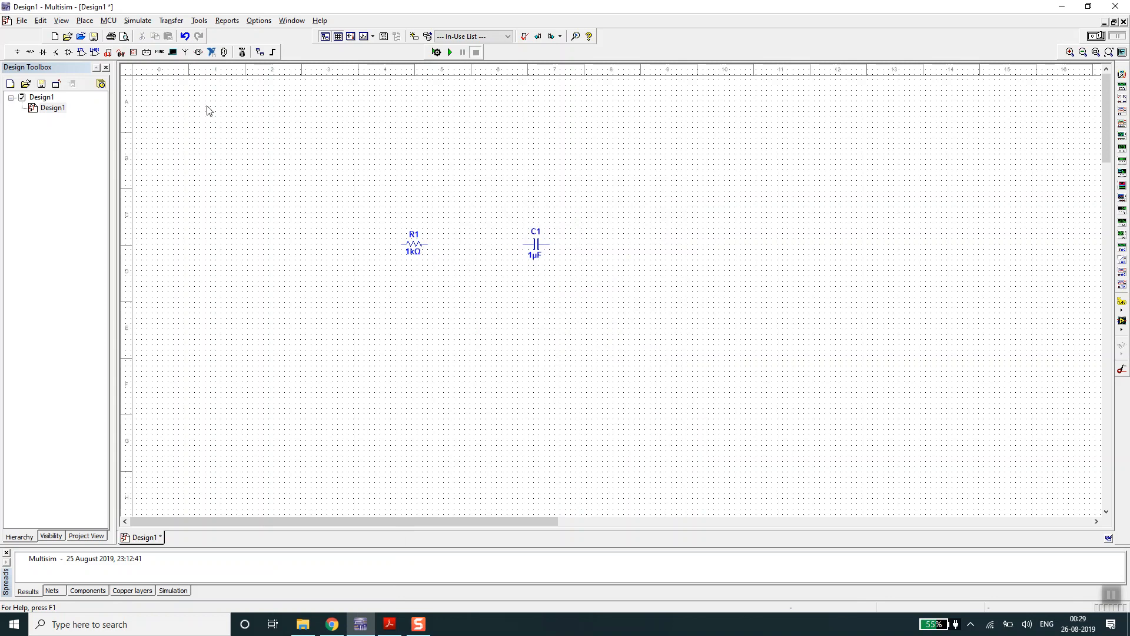
- Start placing a new component and choose the Connectors group of the Master Database
click(84, 21)
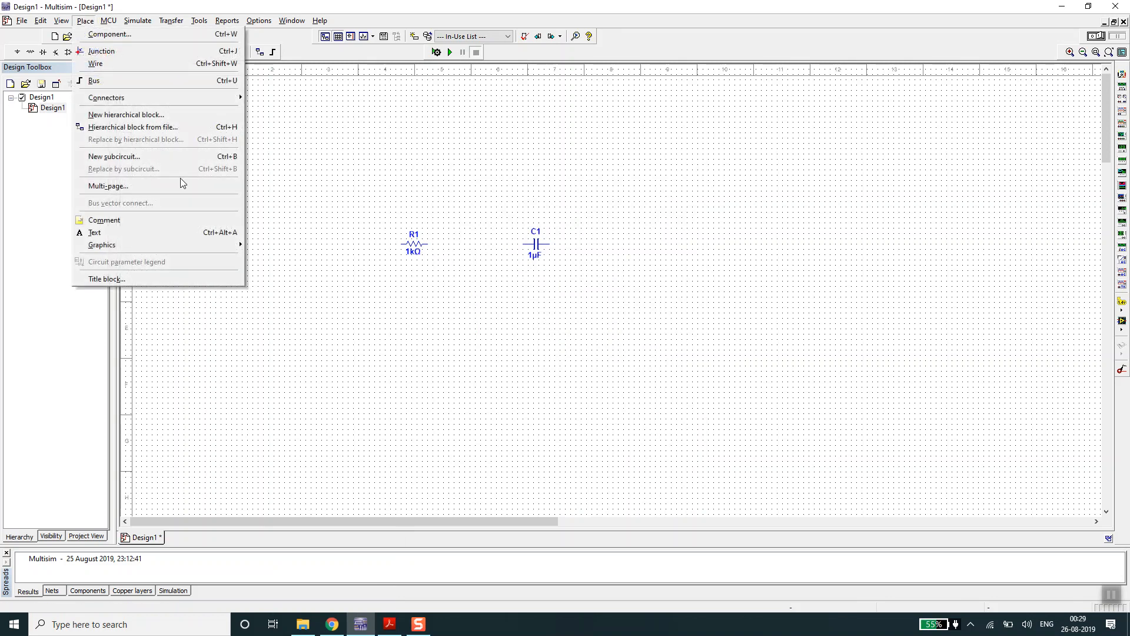
click(143, 37)
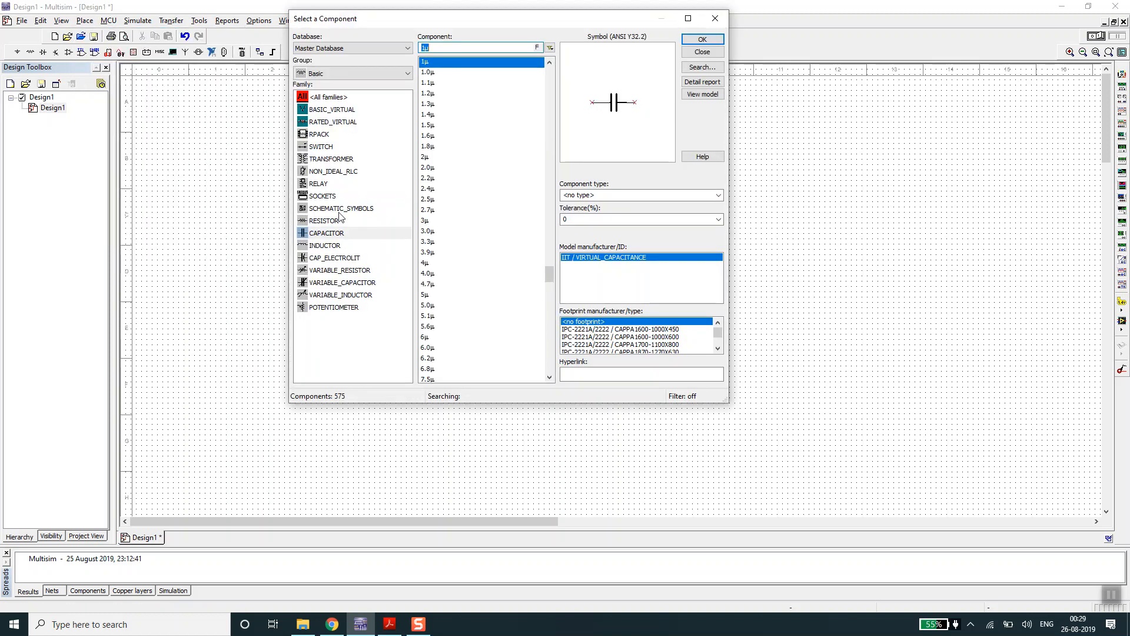
click(343, 73)
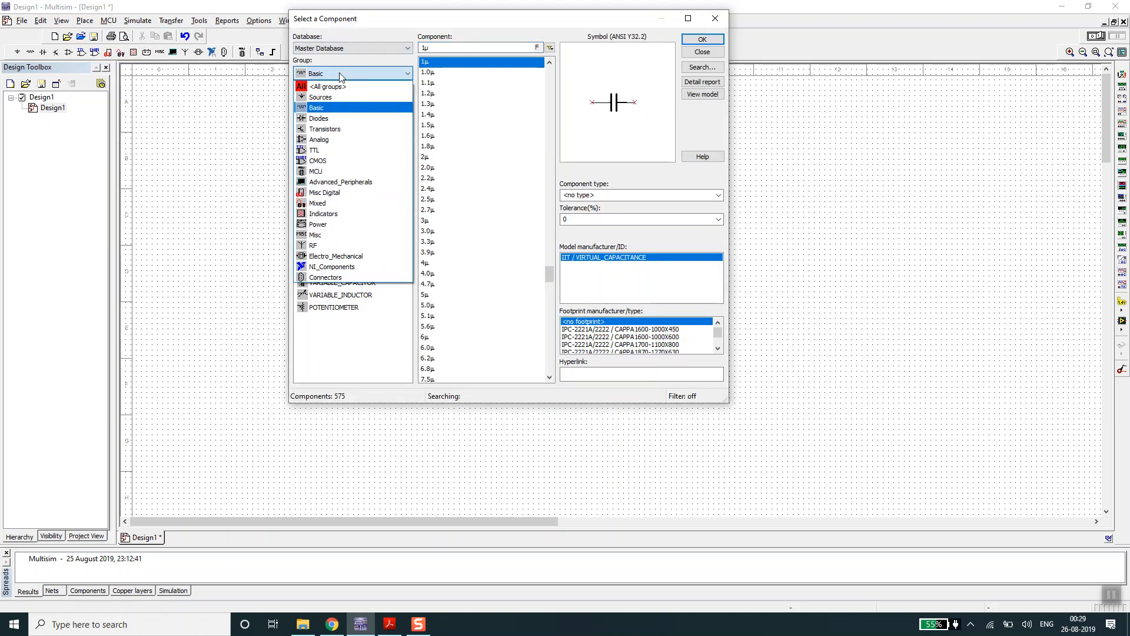
click(339, 277)
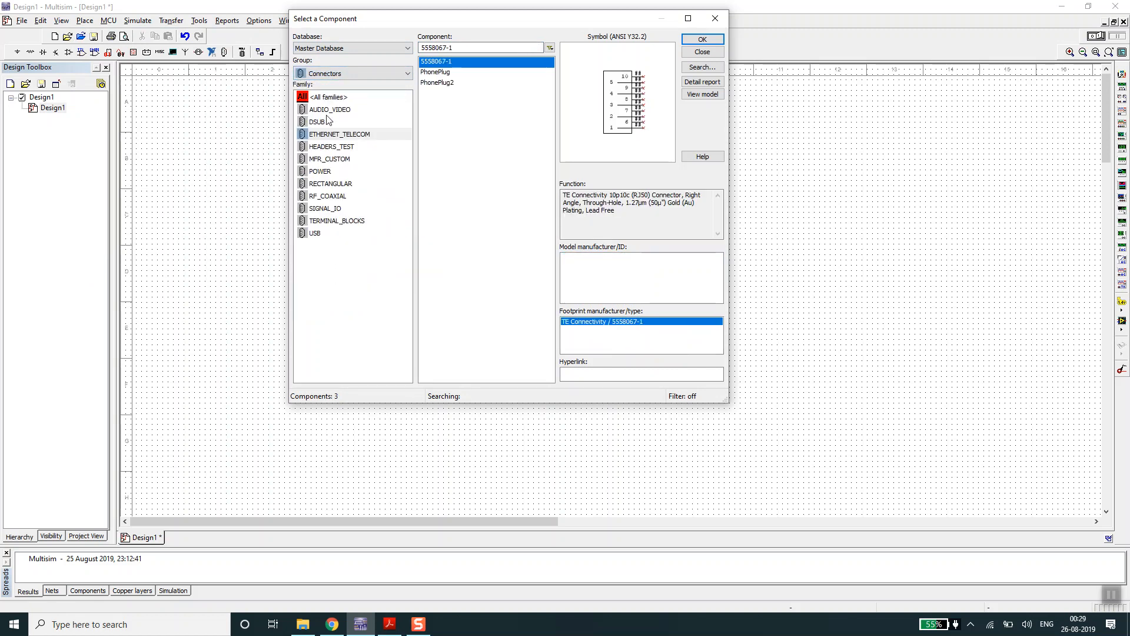
- Browse the POWER, SIGNAL_IO, USB and RECTANGULAR connector families and their available parts
click(326, 171)
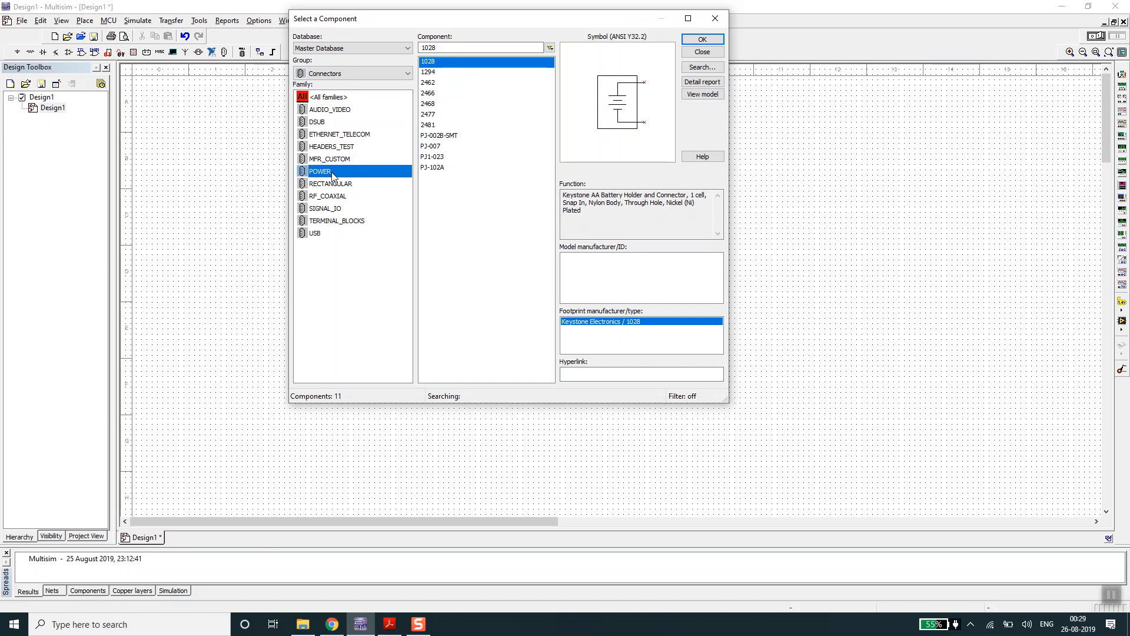
click(332, 208)
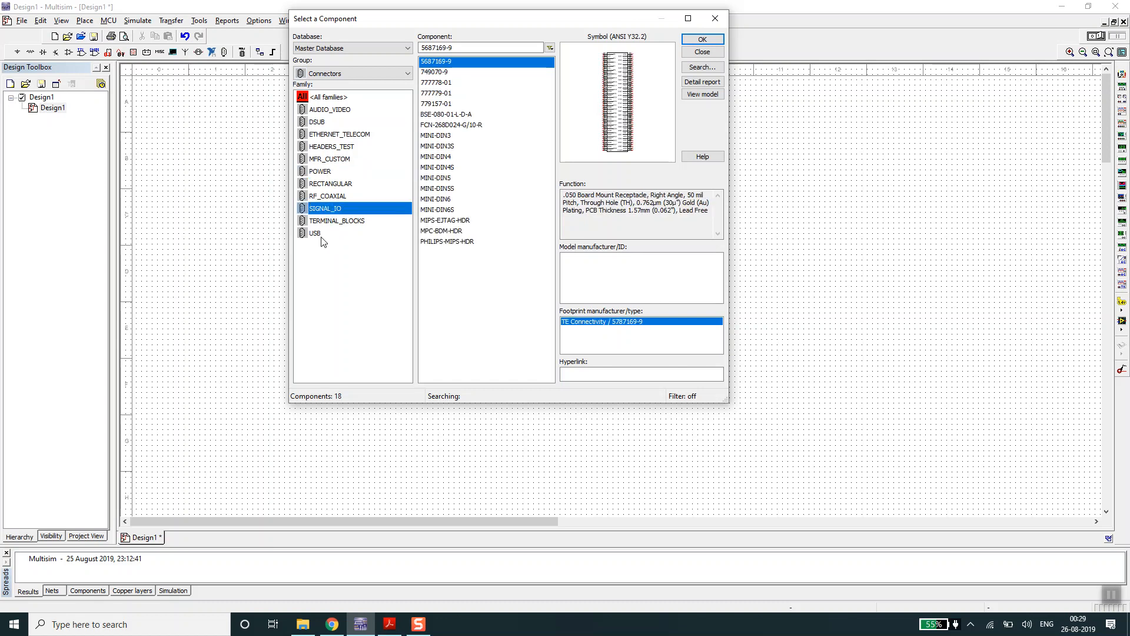
click(318, 234)
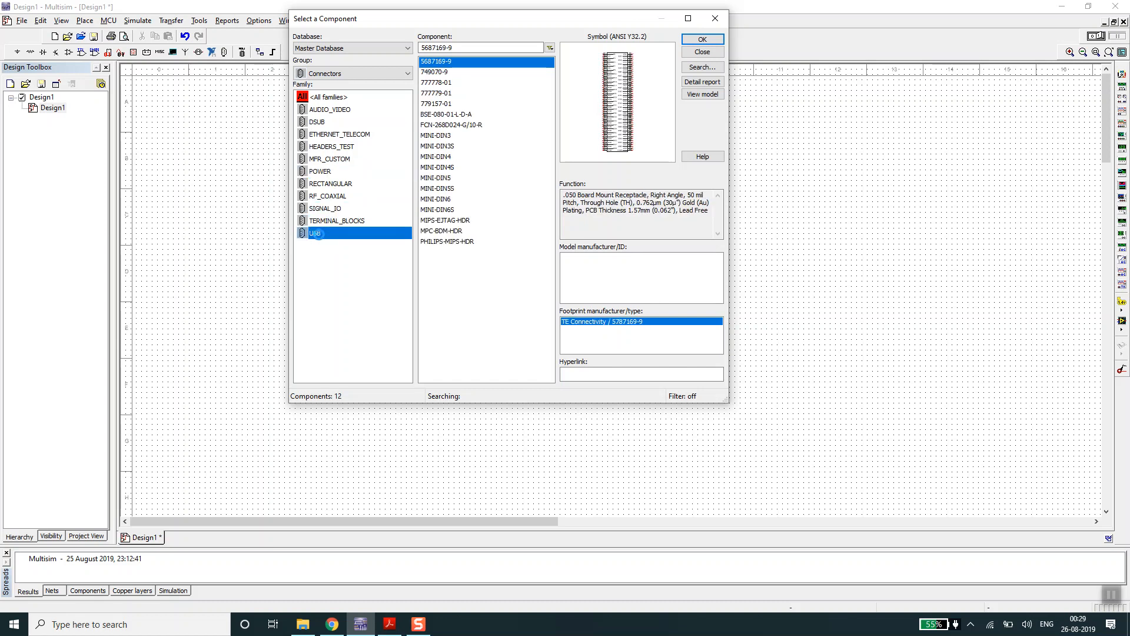
click(324, 185)
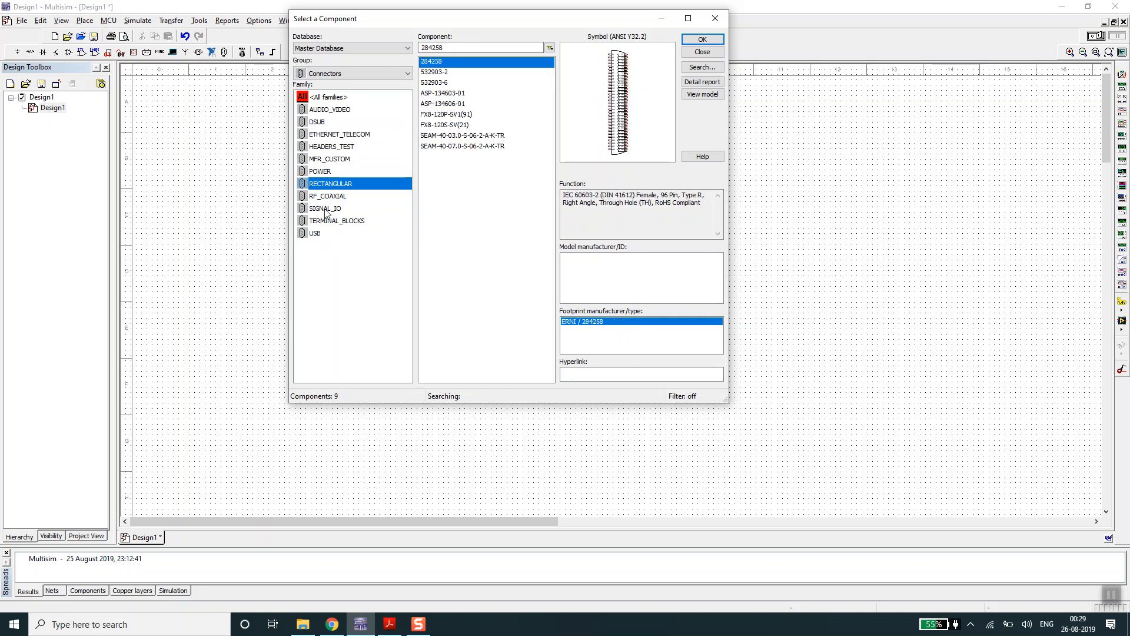
click(324, 209)
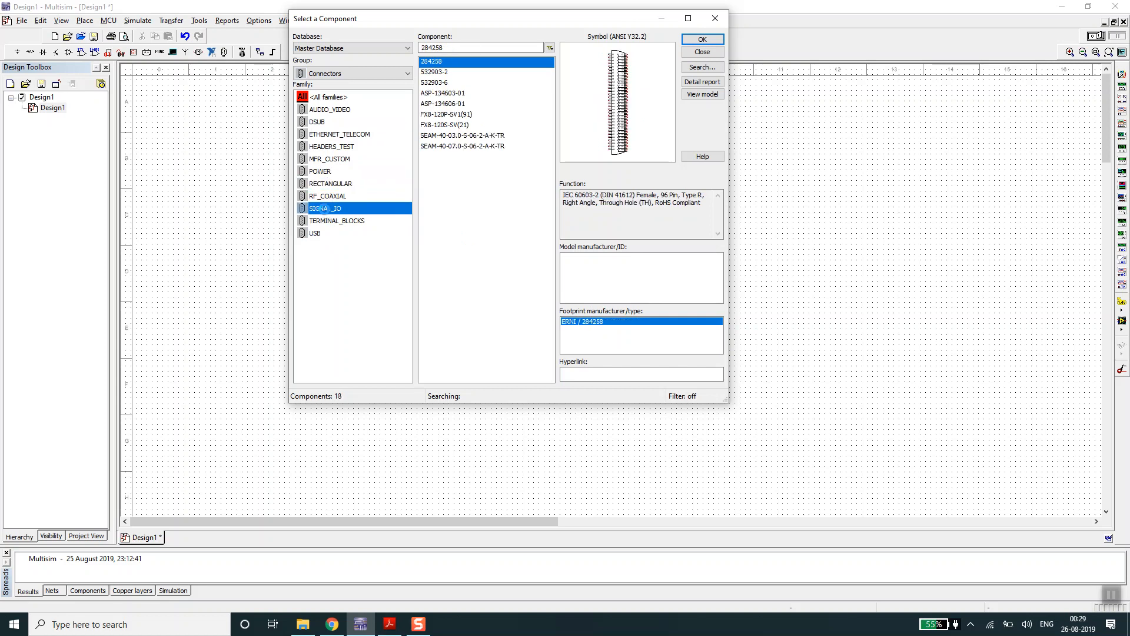
click(355, 159)
- In the HEADERS_TEST family, preview the HDR1X3 header and then select the two-pin HDR1X2 header
click(328, 149)
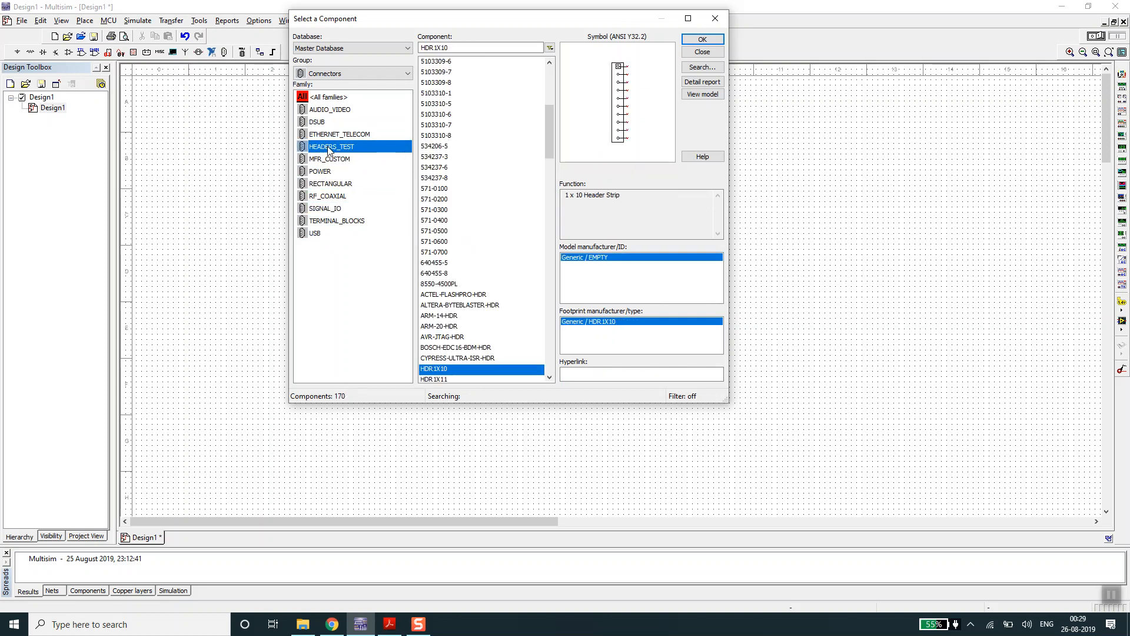
drag(549, 139, 555, 190)
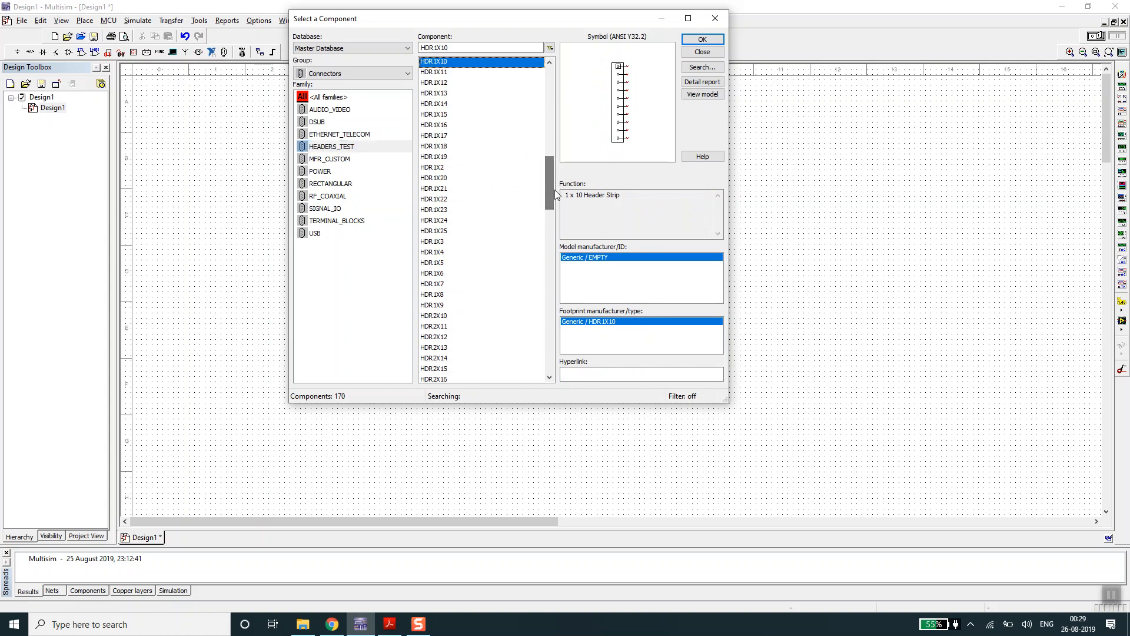
click(439, 242)
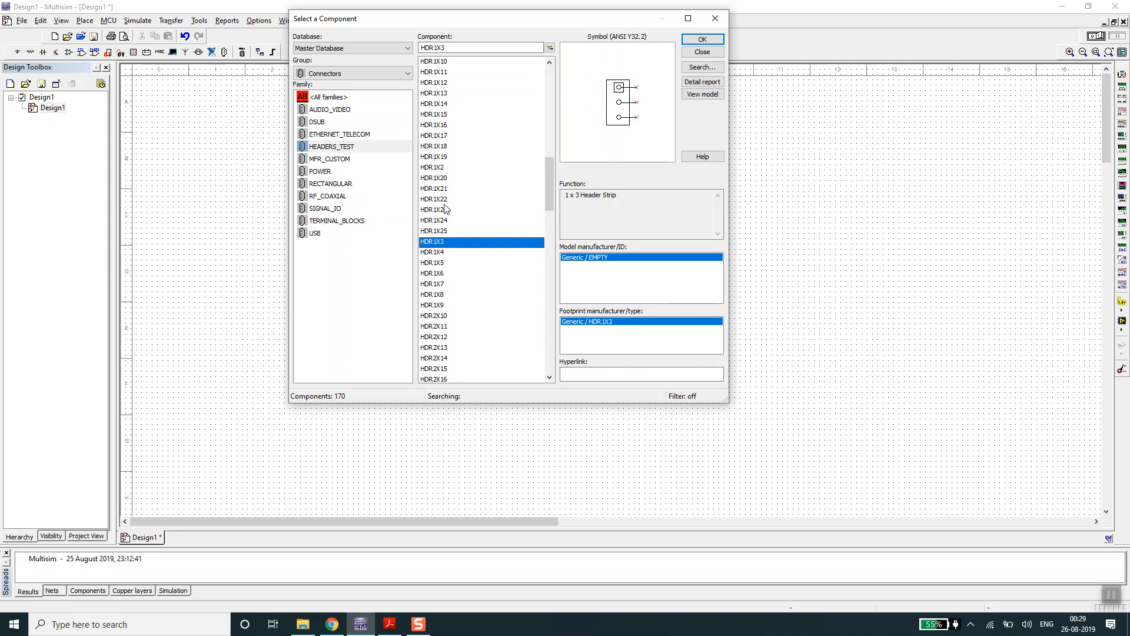
click(437, 169)
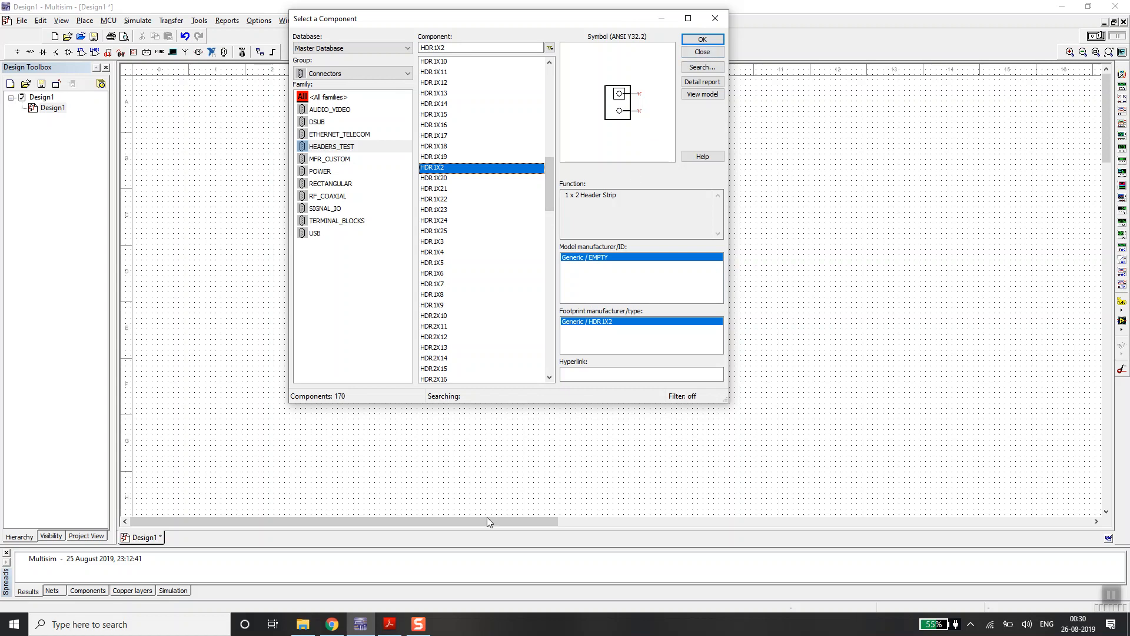
- Switch to Adobe Acrobat Reader to view the lm555.pdf datasheet's first page, then return to Multisim's component selection
mouse_move(391, 628)
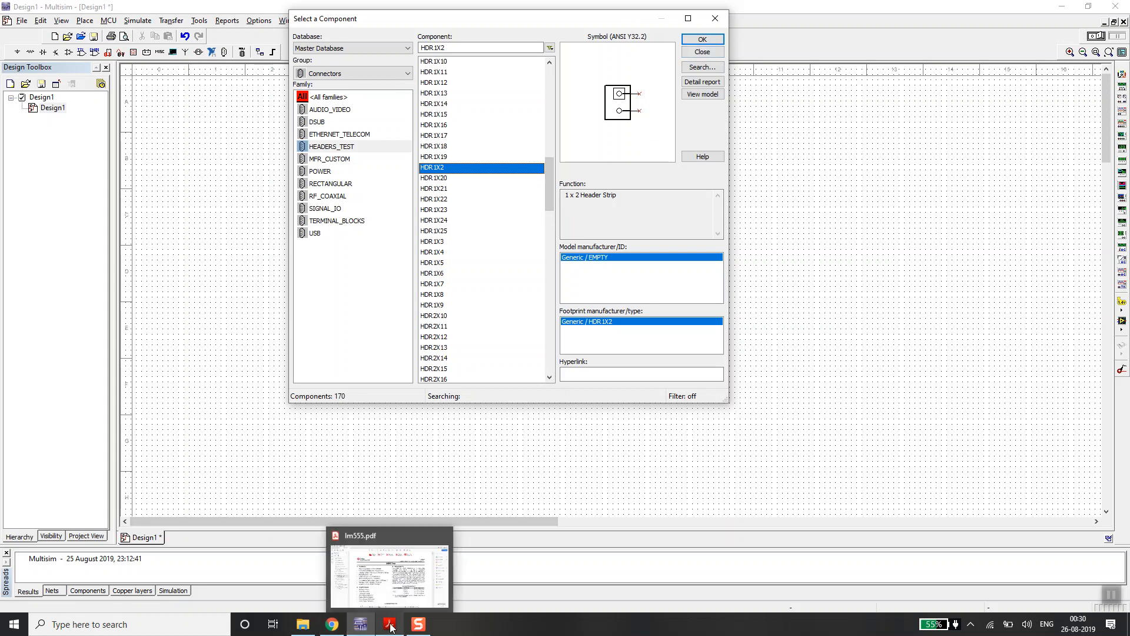
click(390, 627)
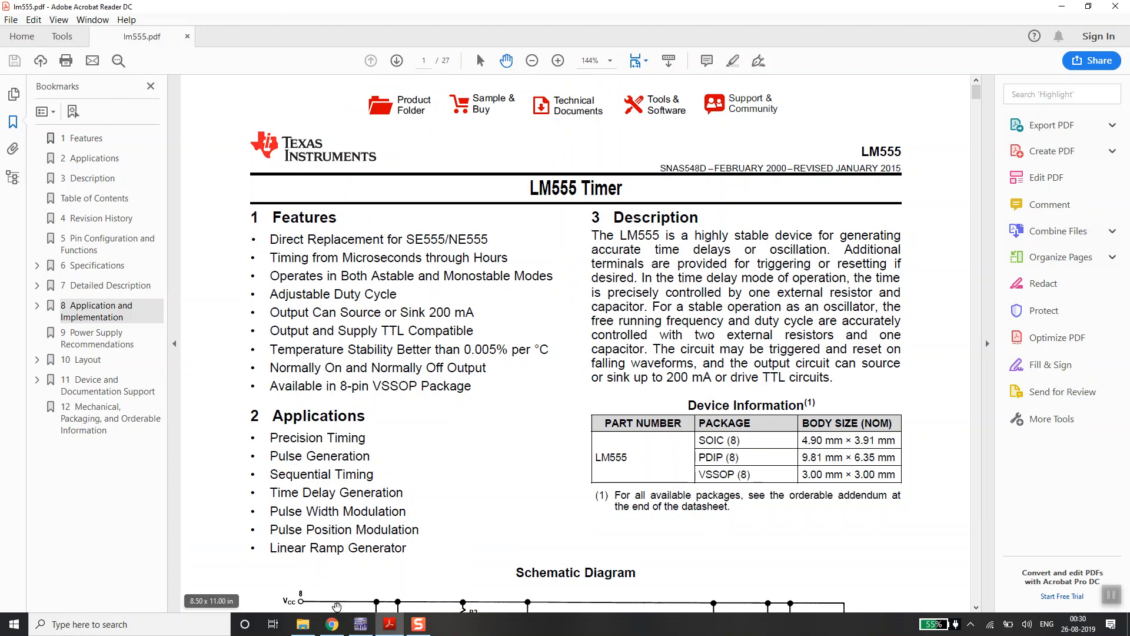
click(360, 624)
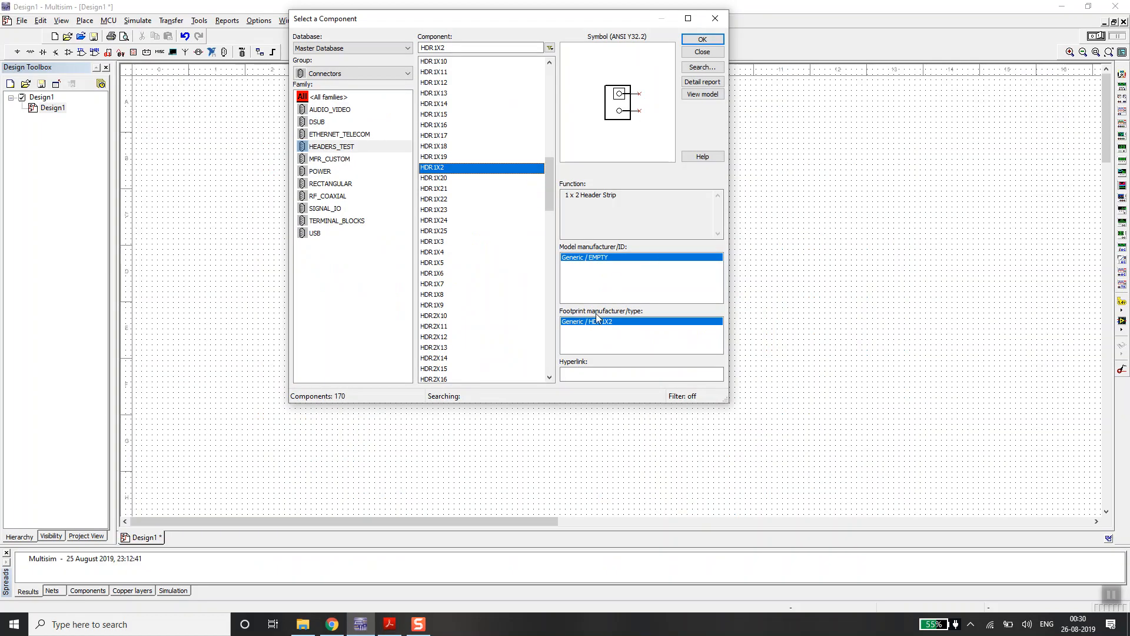
- Place the HDR1X2 header on the schematic below R1 and C1, then close the component selection
click(703, 40)
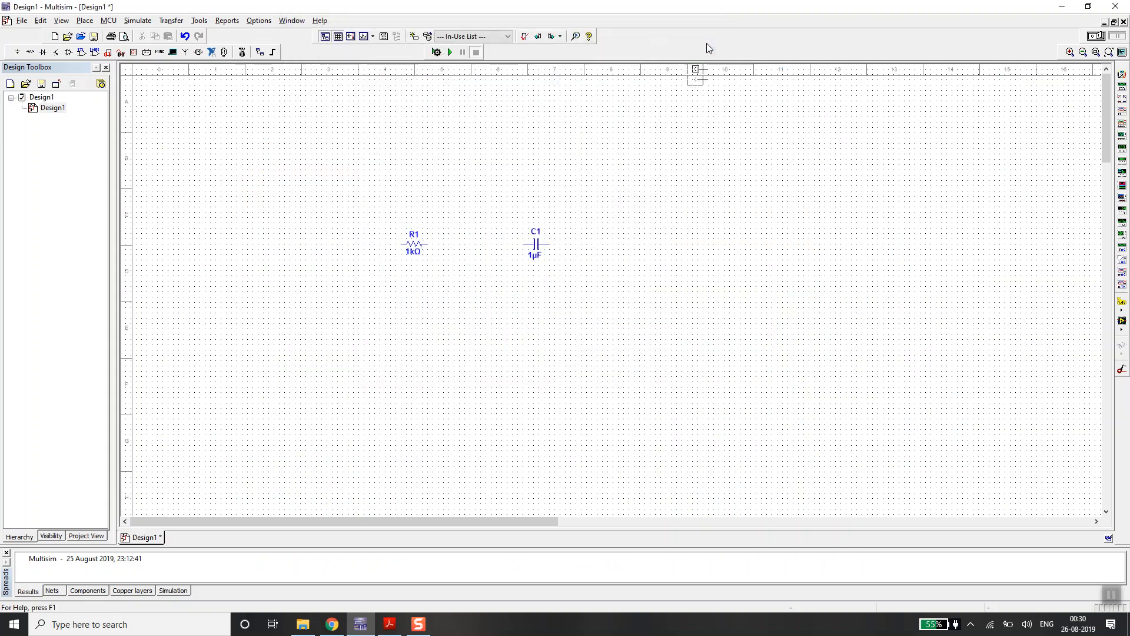
click(466, 323)
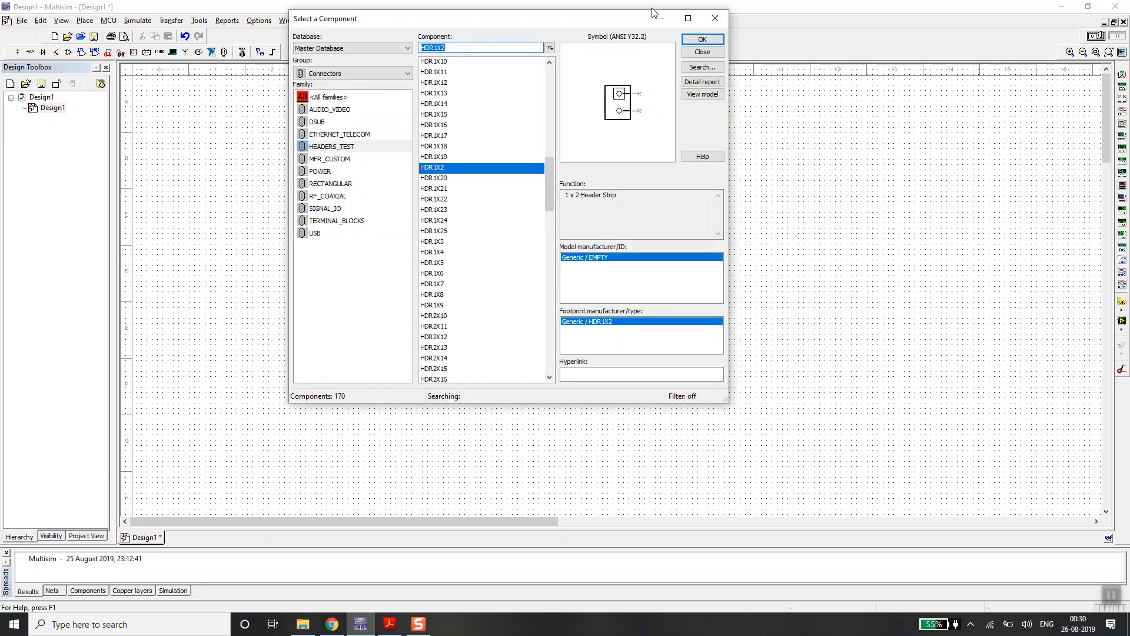
click(716, 19)
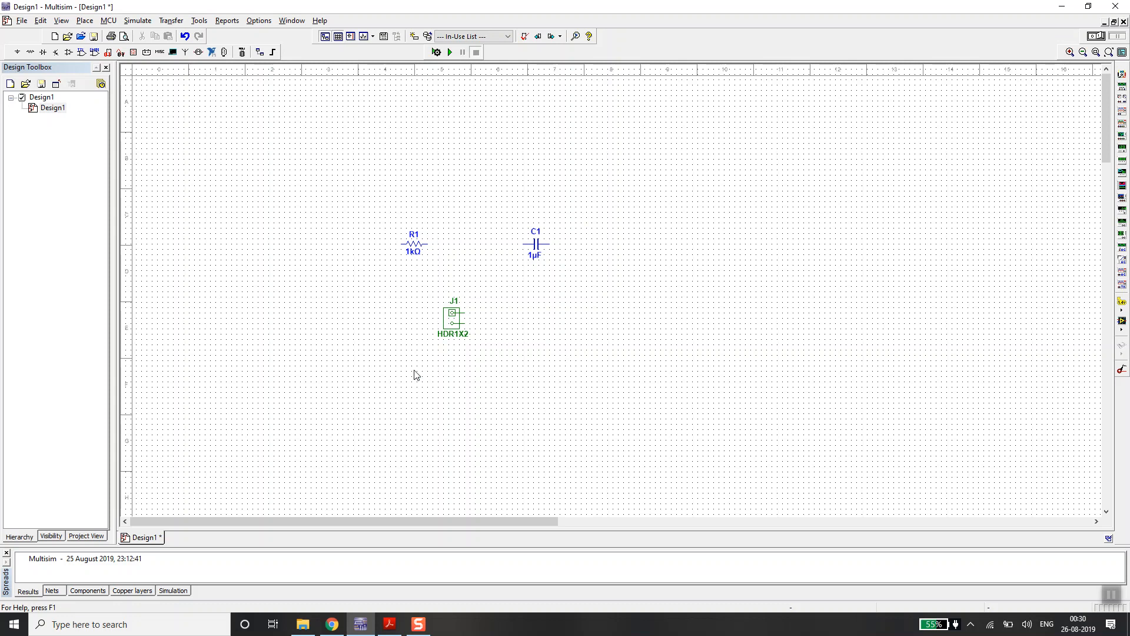
- Move header J1 to the left of R1 and wire its upper pin to R1's left terminal
drag(451, 324, 327, 253)
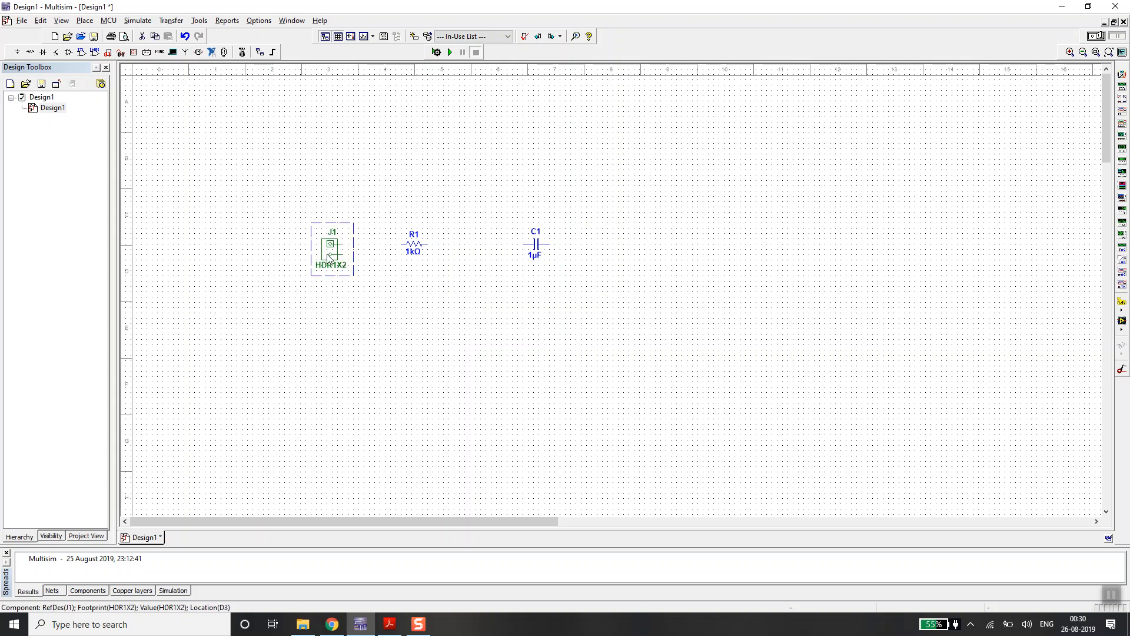
click(354, 283)
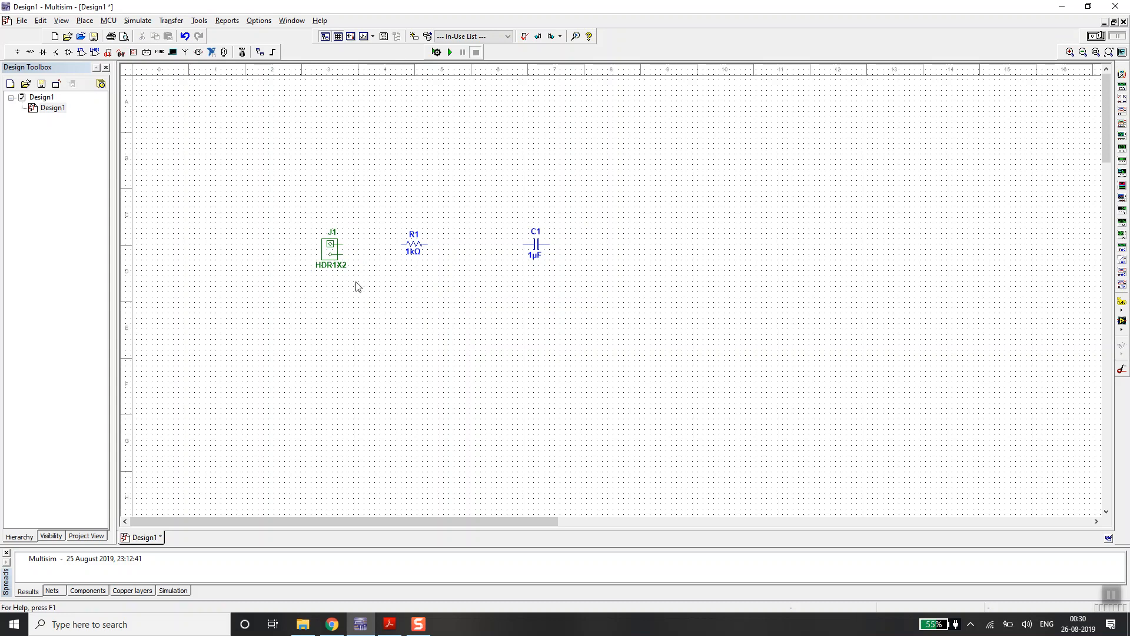
click(346, 245)
key(Escape)
- Move the wired header J1 slightly down and then back up into line with R1
mouse_move(334, 255)
mouse_down()
mouse_move(337, 161)
mouse_move(375, 135)
mouse_move(330, 253)
mouse_move(335, 270)
mouse_up()
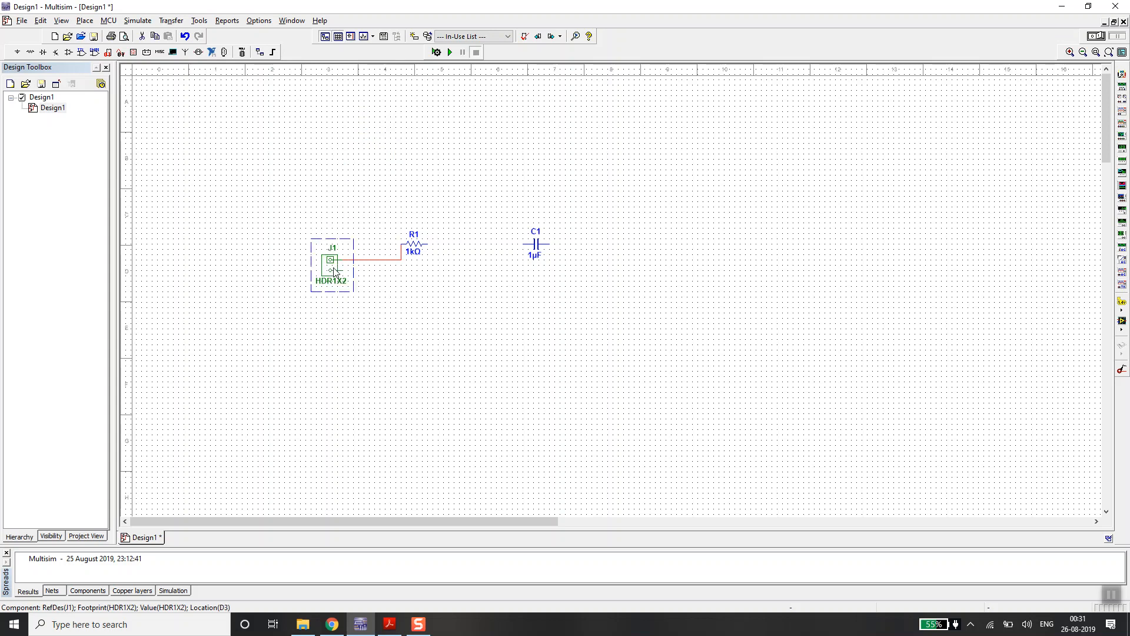
click(418, 341)
drag(334, 279, 333, 249)
click(399, 290)
- Wire R1's right terminal to C1's left terminal
click(419, 270)
click(429, 244)
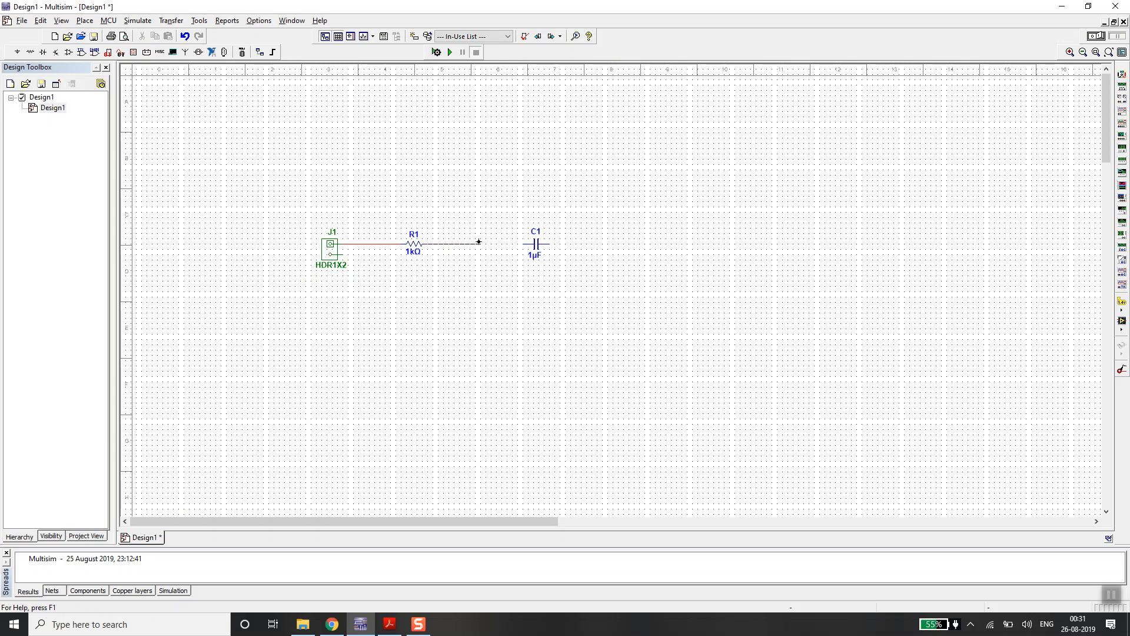
click(524, 242)
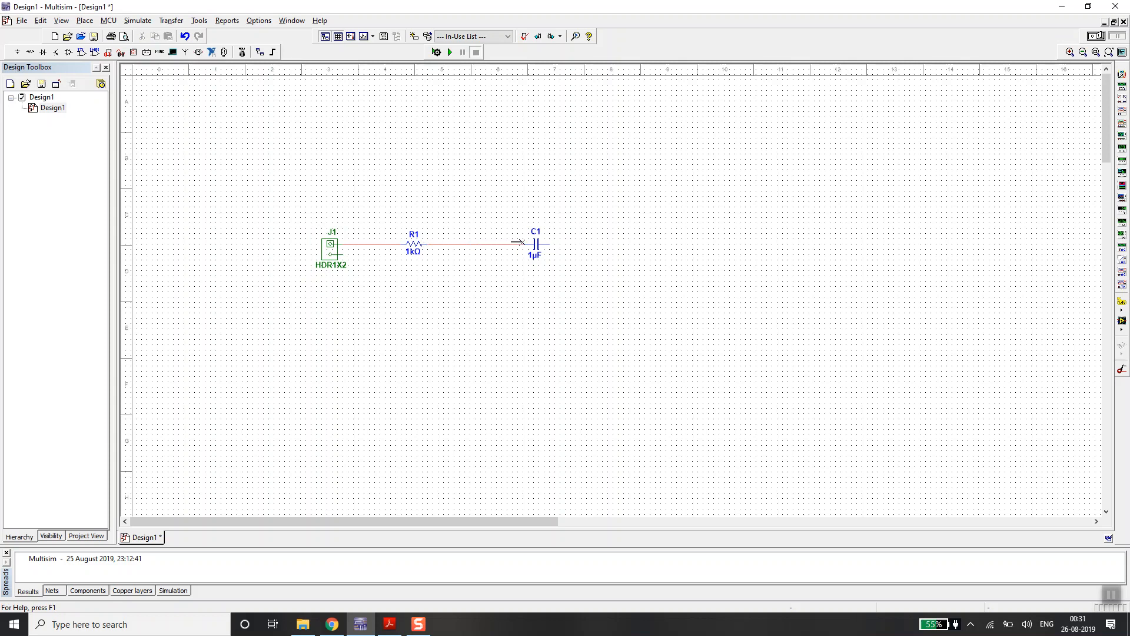